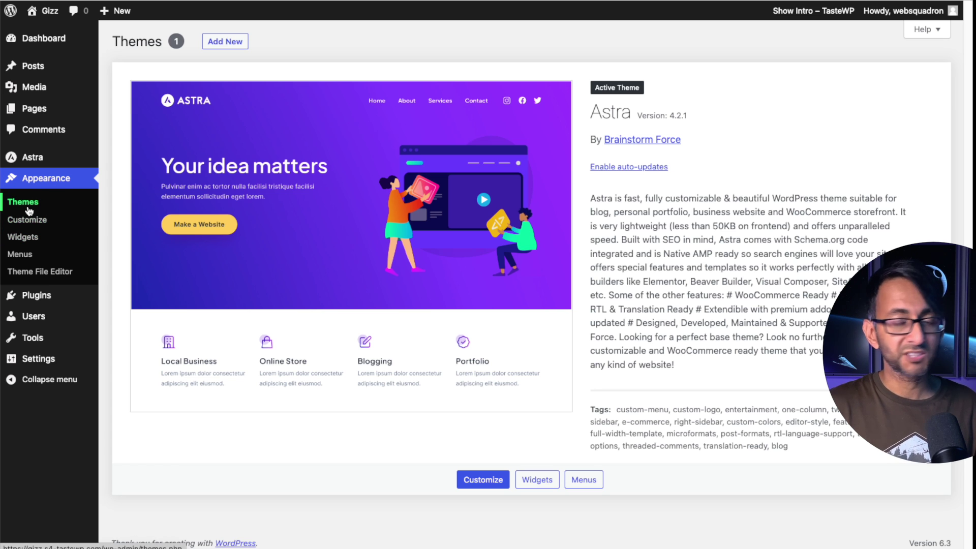
# - Find Astra in the catalogue of themes to add and open the Astra theme dashboard
pyautogui.click(224, 41)
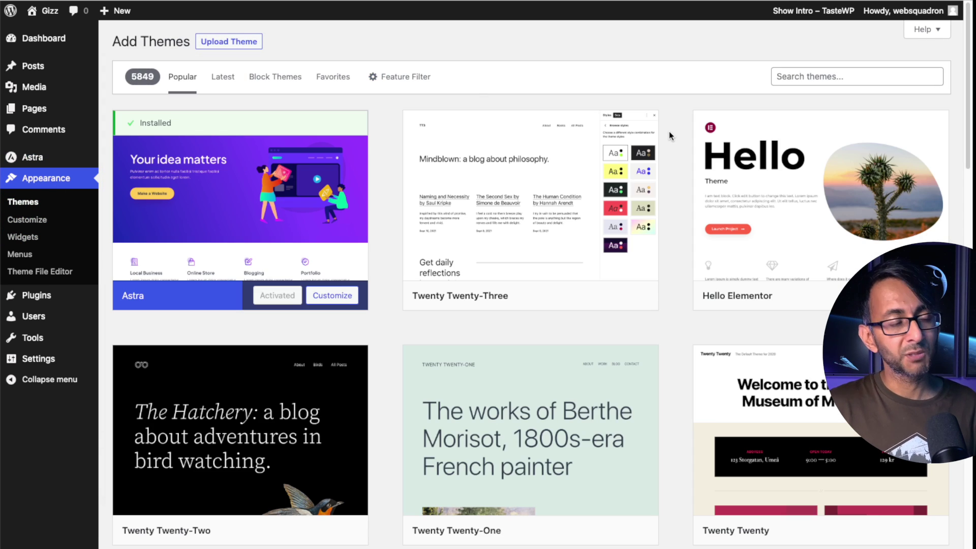
pyautogui.moveTo(293, 227)
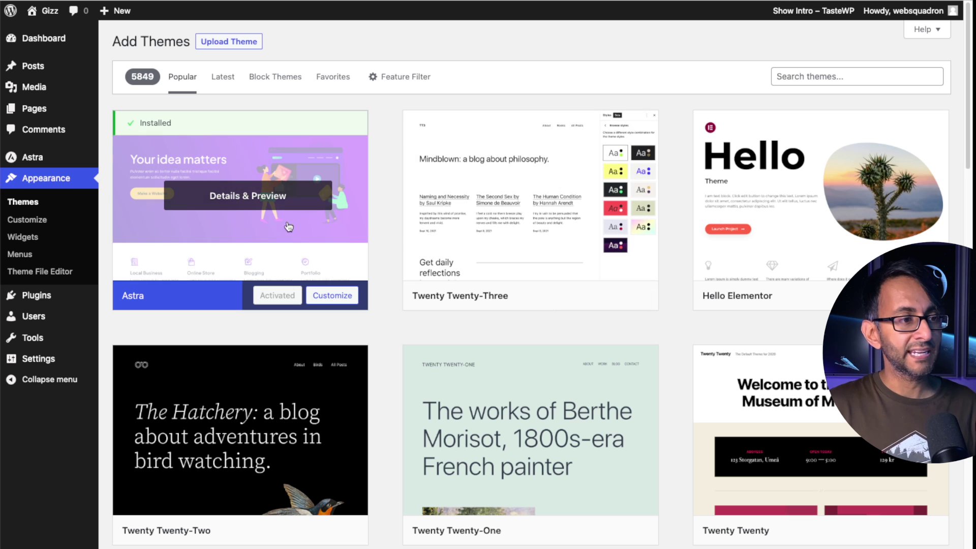
pyautogui.moveTo(41, 159)
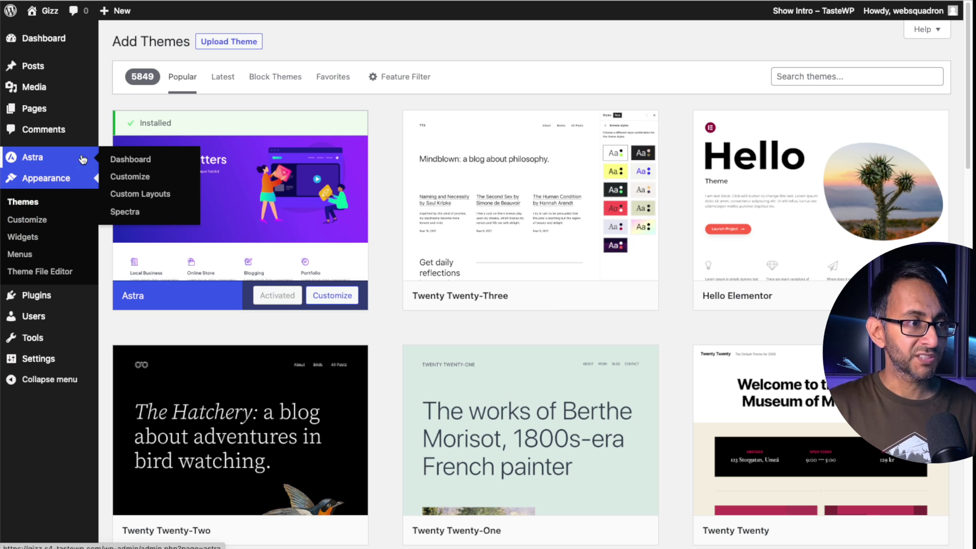
pyautogui.click(135, 160)
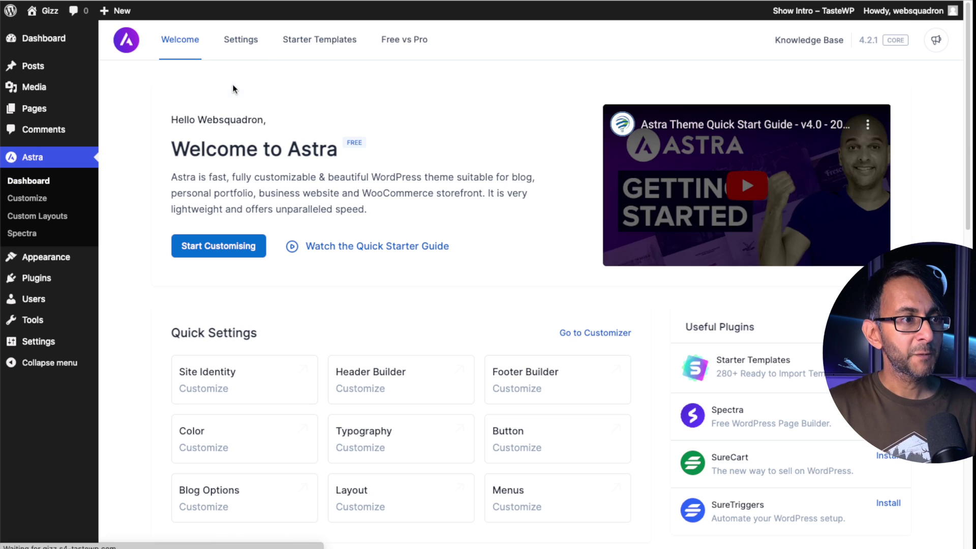
# - Open Astra's Starter Templates library and choose Elementor as the page builder
pyautogui.click(330, 48)
pyautogui.click(540, 307)
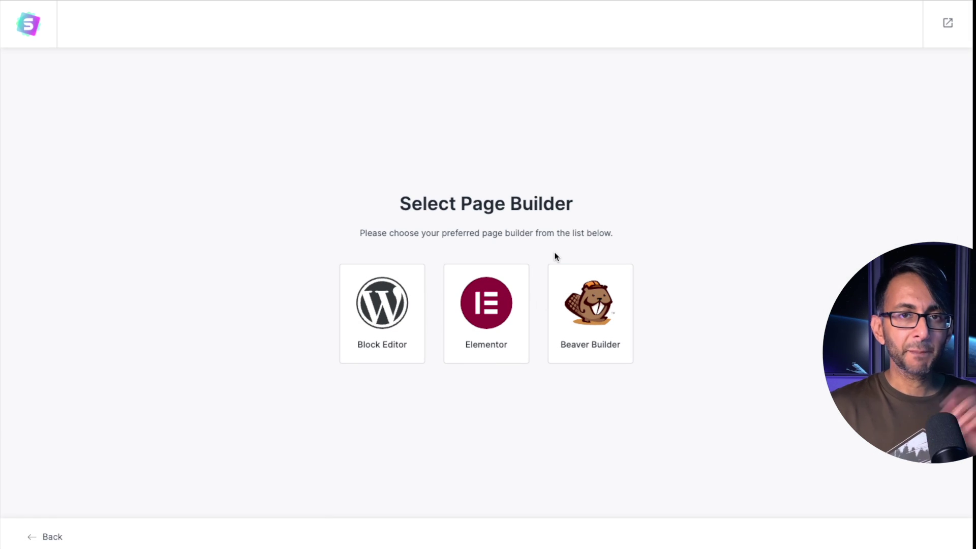
pyautogui.click(486, 325)
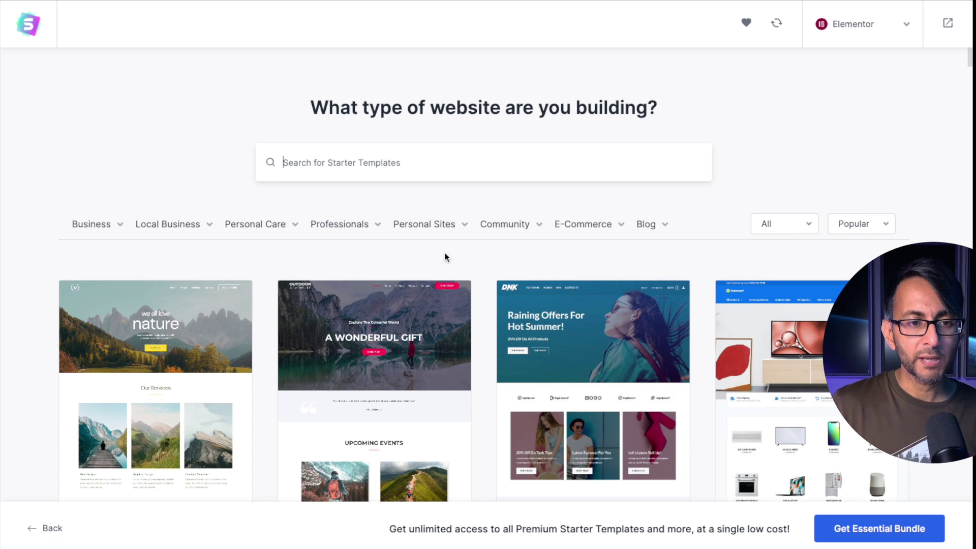
# - Browse the Elementor starter templates and select the free Planet Earth template
pyautogui.scroll(-9, 559, 289)
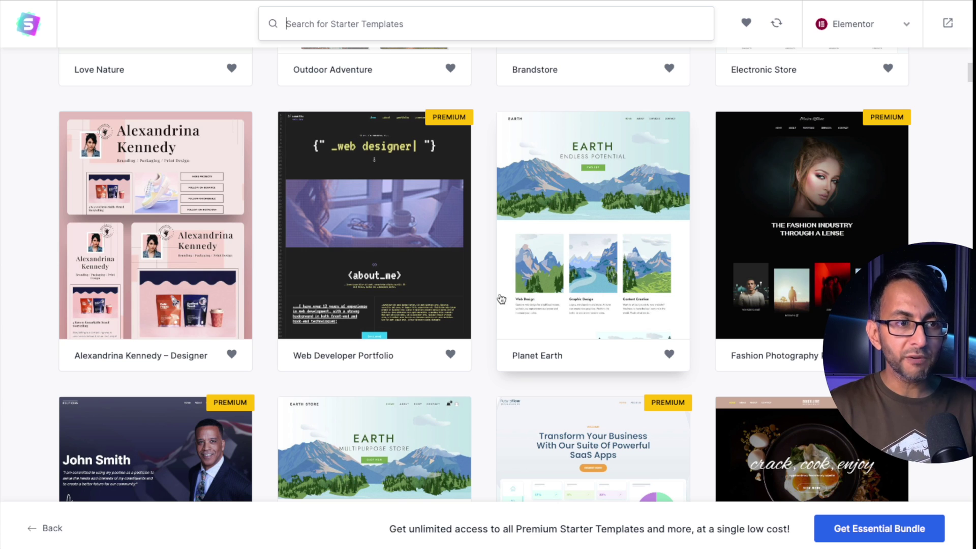
pyautogui.scroll(-7, 511, 279)
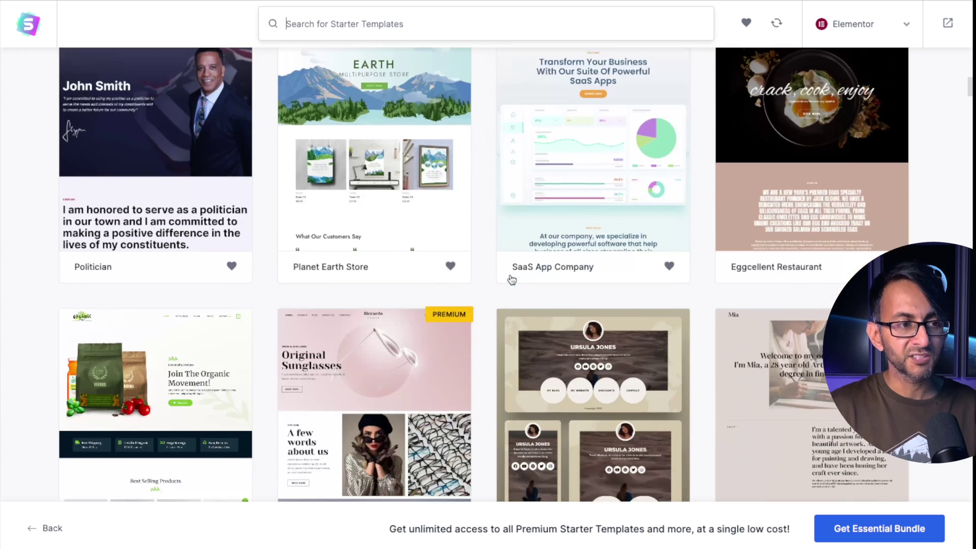
pyautogui.scroll(7, 512, 279)
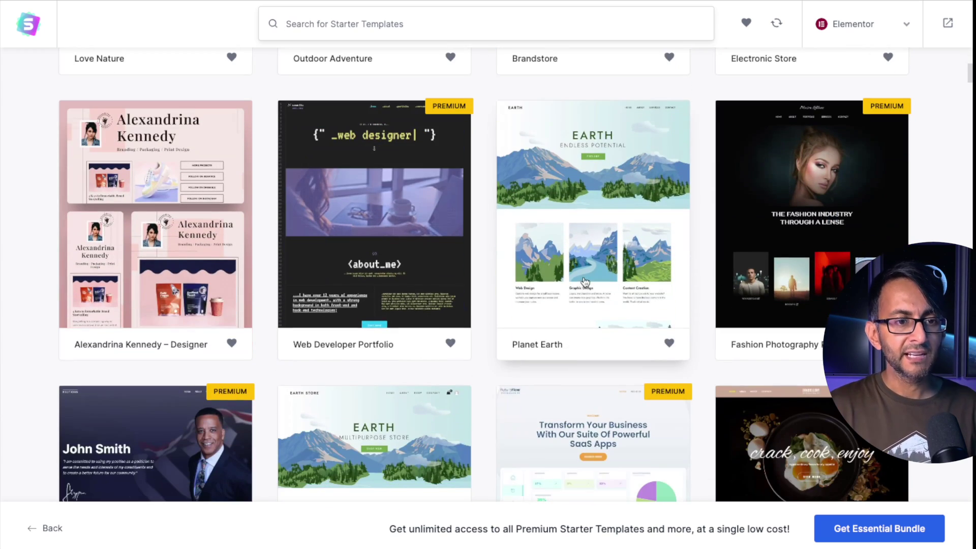
pyautogui.click(597, 221)
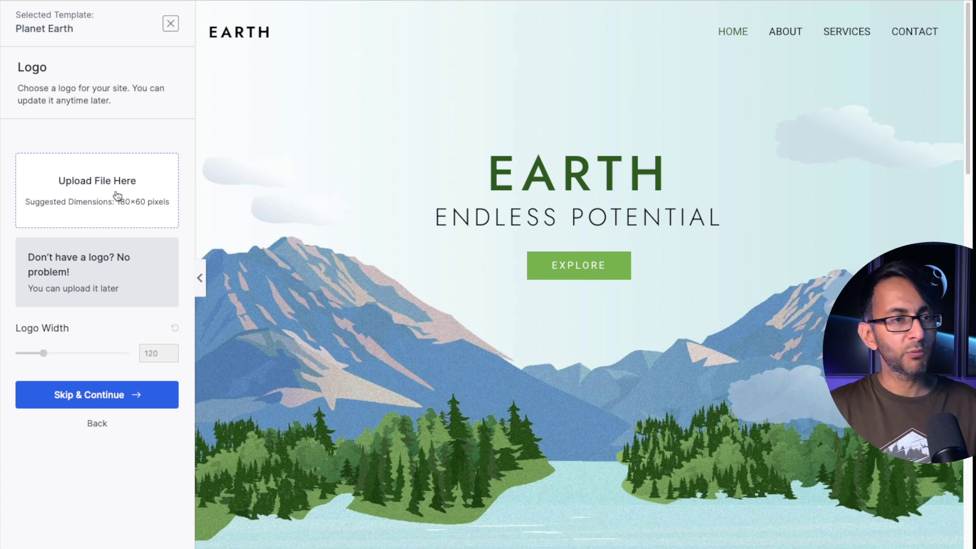
# - Skip the logo upload for the Planet Earth template, then apply the orange colour palette and continue with the Jost / Roboto fonts
pyautogui.click(108, 394)
pyautogui.click(55, 245)
pyautogui.click(45, 277)
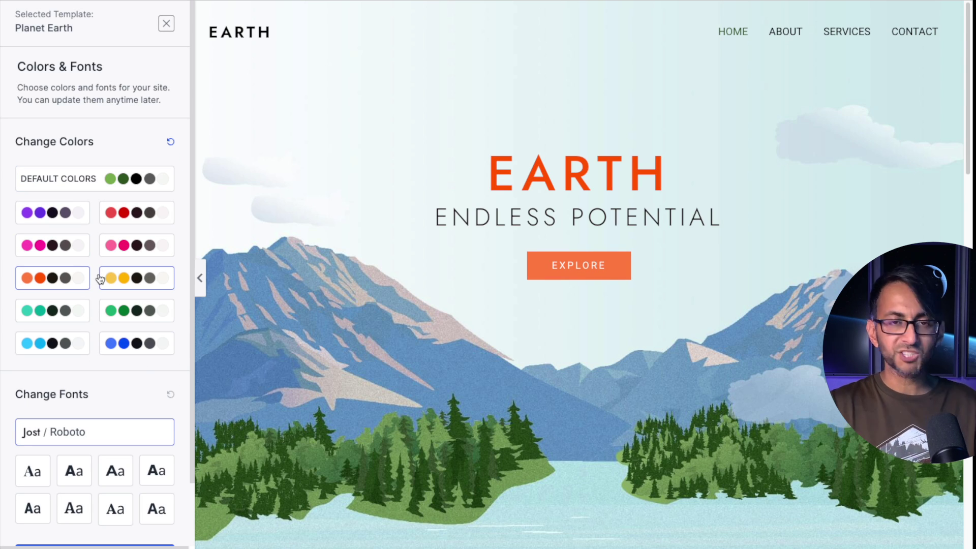
pyautogui.scroll(-3, 117, 312)
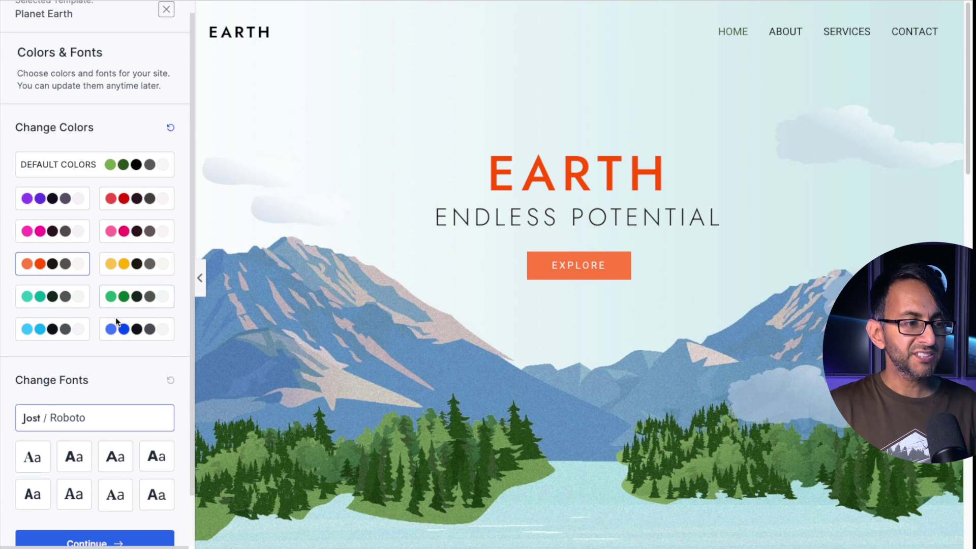
pyautogui.click(127, 489)
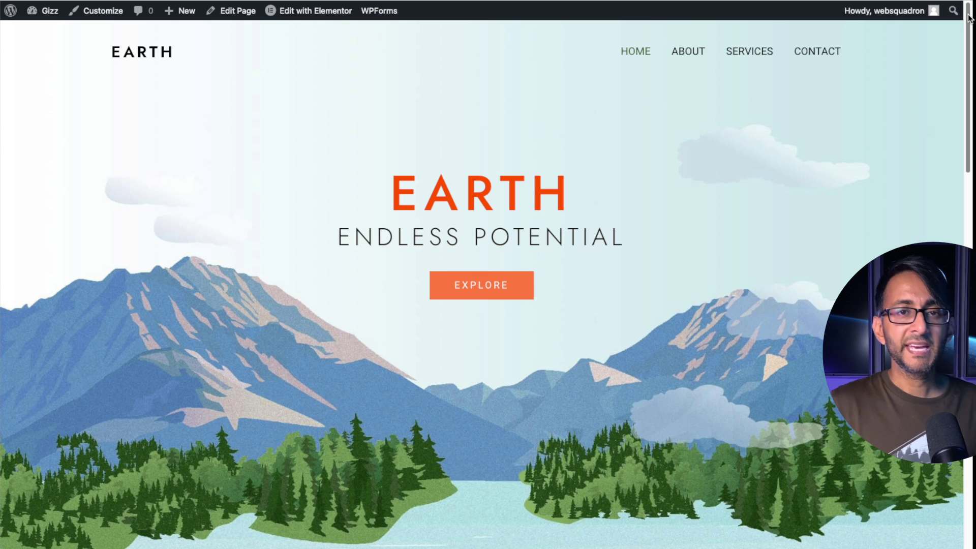
# - Review the imported Earth home page from the hero banner down to the Talk To Us section
pyautogui.scroll(-15, 969, 18)
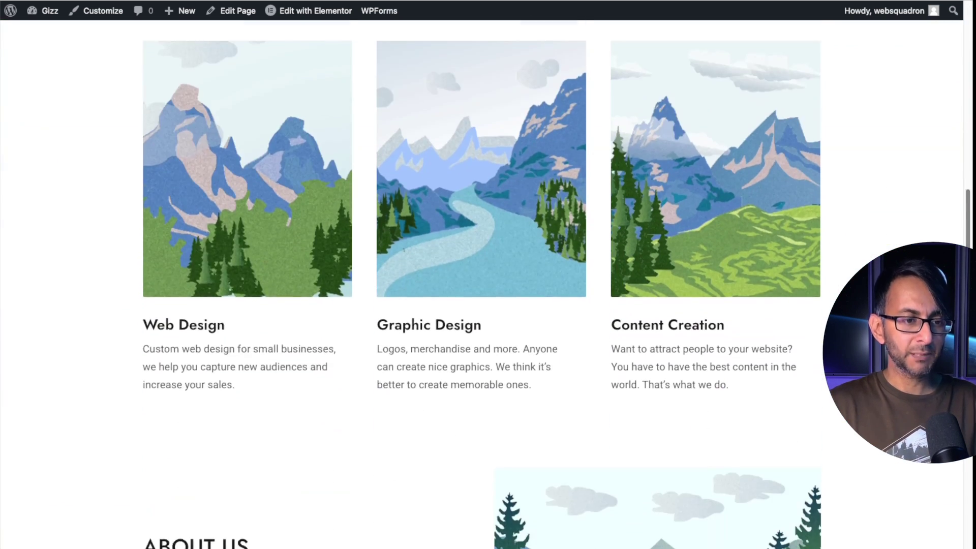
pyautogui.scroll(-7, 482, 284)
pyautogui.scroll(14, 482, 284)
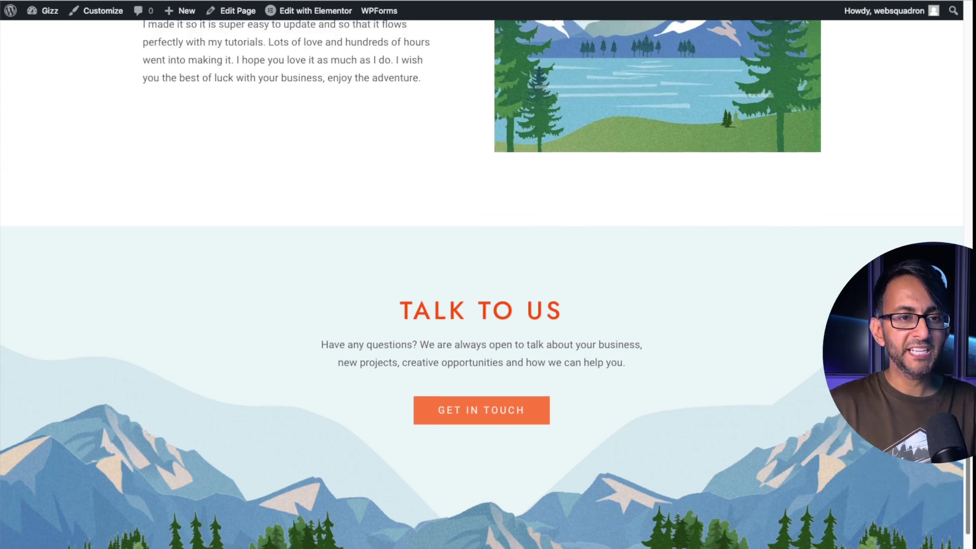
pyautogui.scroll(10, 482, 285)
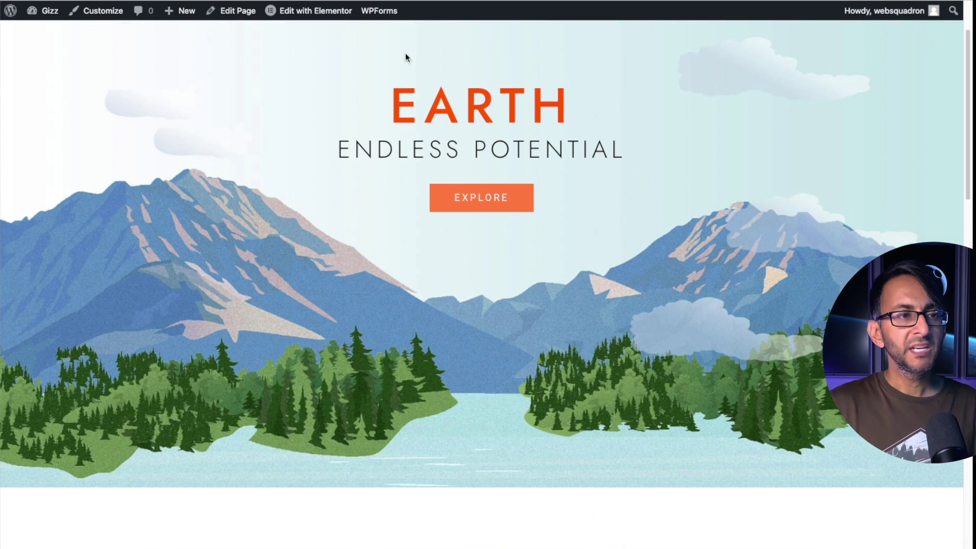
pyautogui.moveTo(326, 17)
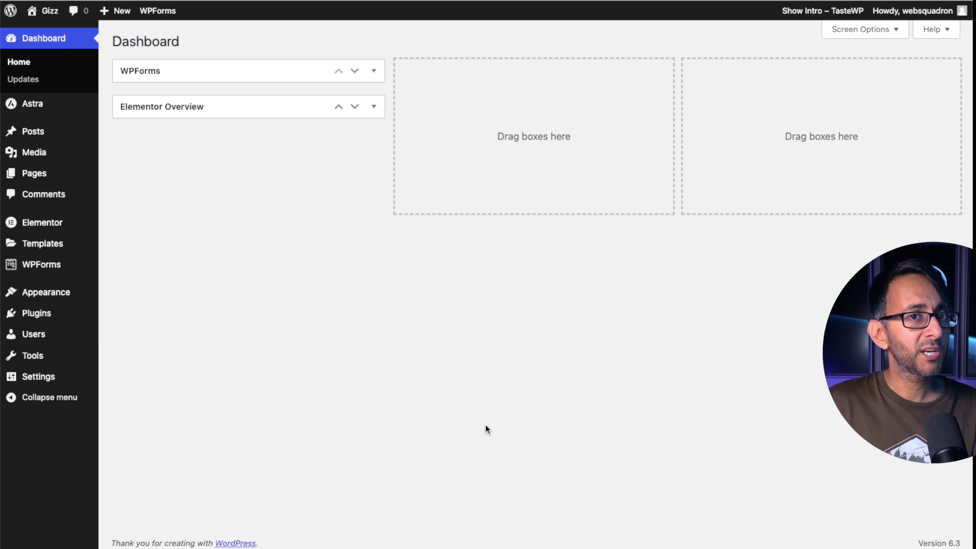
# - Open the General settings and examine the site title, language, timezone, and date and time formats
pyautogui.moveTo(21, 379)
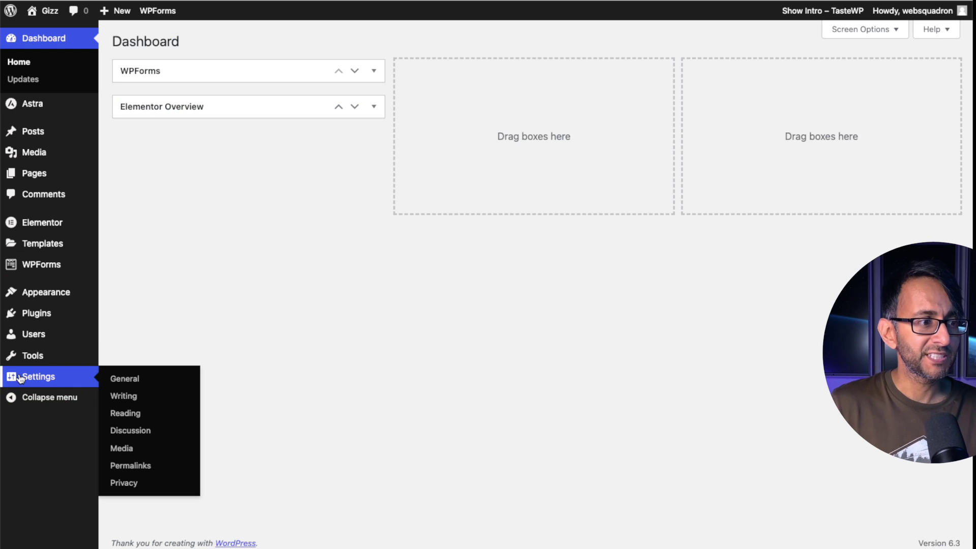
pyautogui.click(133, 381)
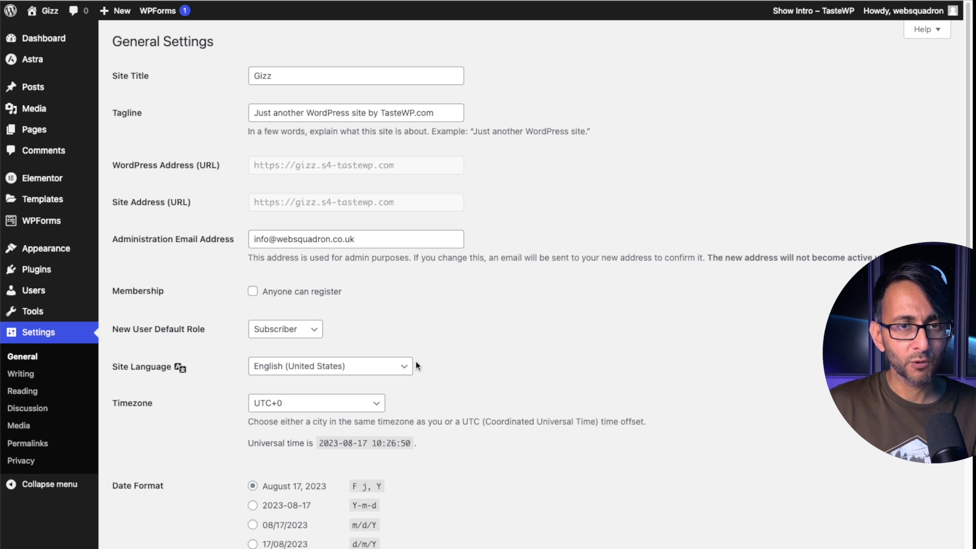
pyautogui.scroll(-6, 436, 372)
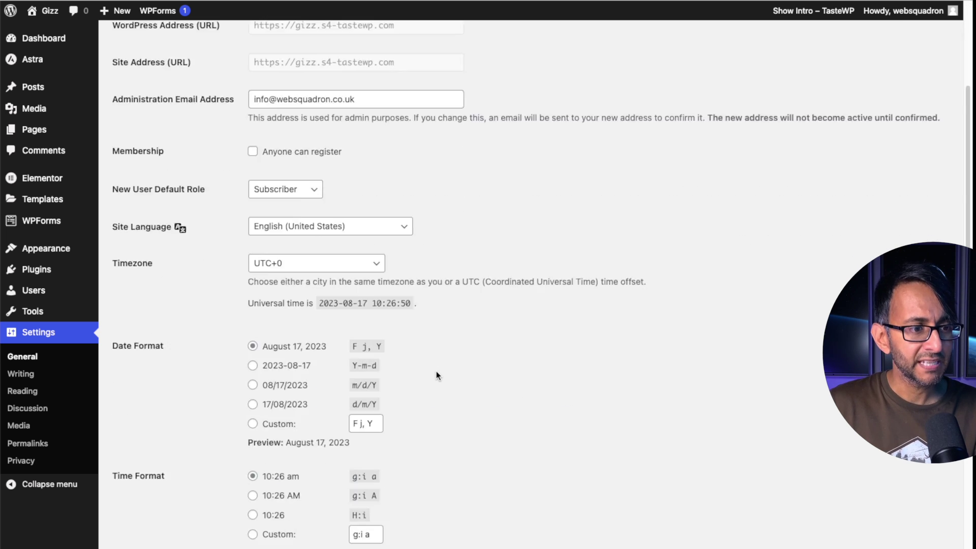
# - Check which static page is assigned as the homepage in the Reading settings
pyautogui.click(25, 391)
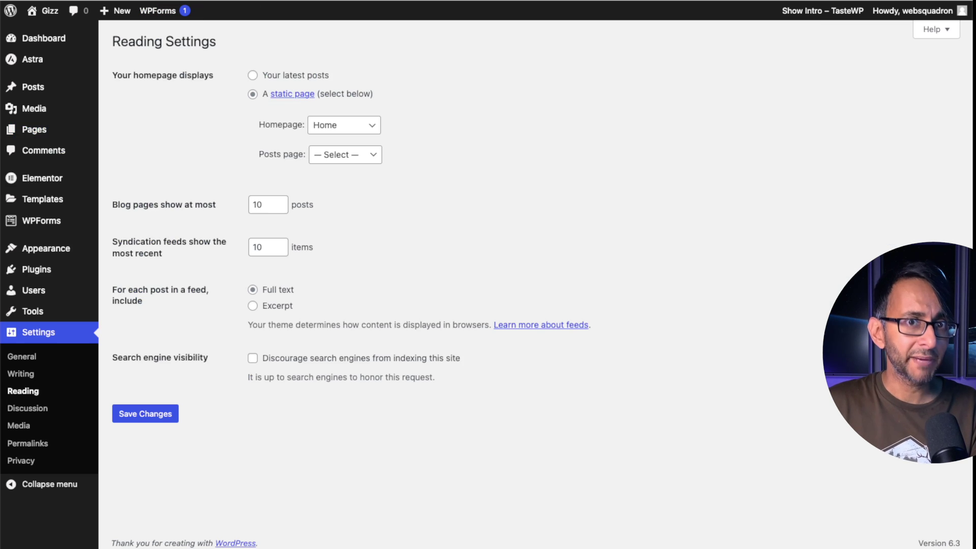
pyautogui.click(345, 122)
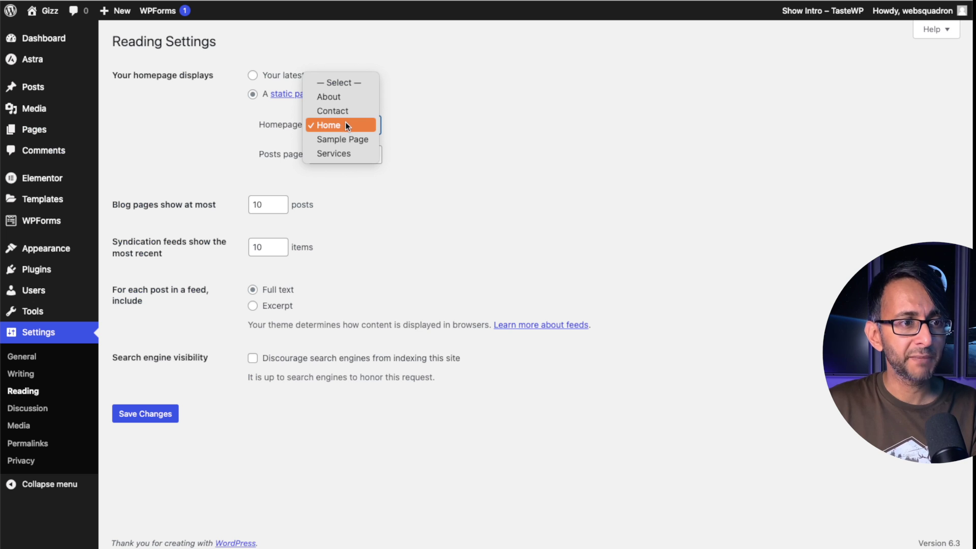
pyautogui.click(177, 132)
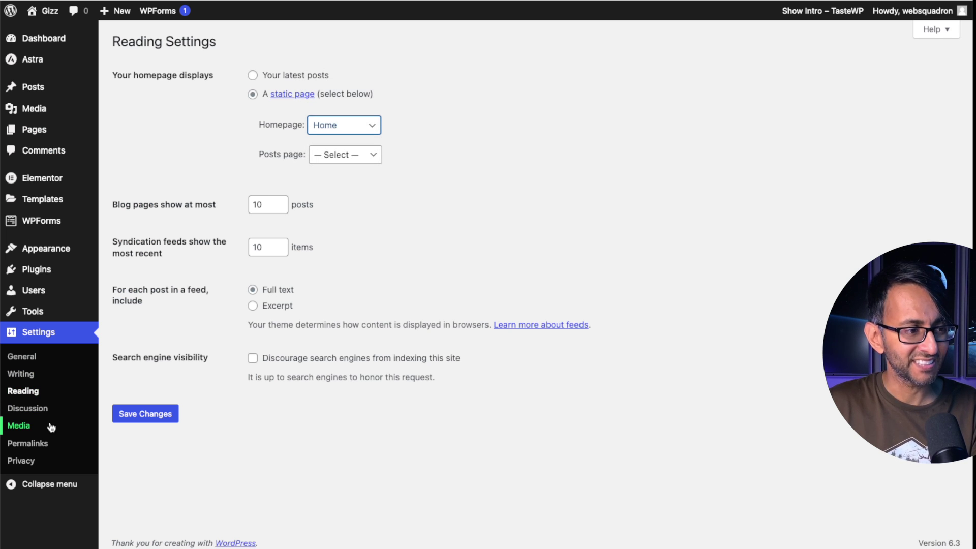
# - Save the Media settings with all thumbnail, medium and large dimensions at 0 and month- and year-based upload folders turned off
pyautogui.click(22, 426)
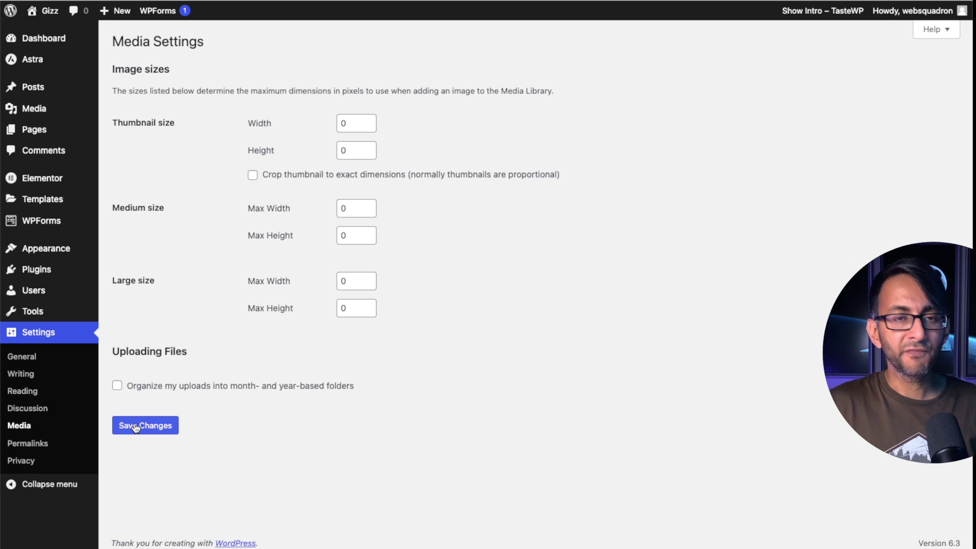
pyautogui.click(136, 427)
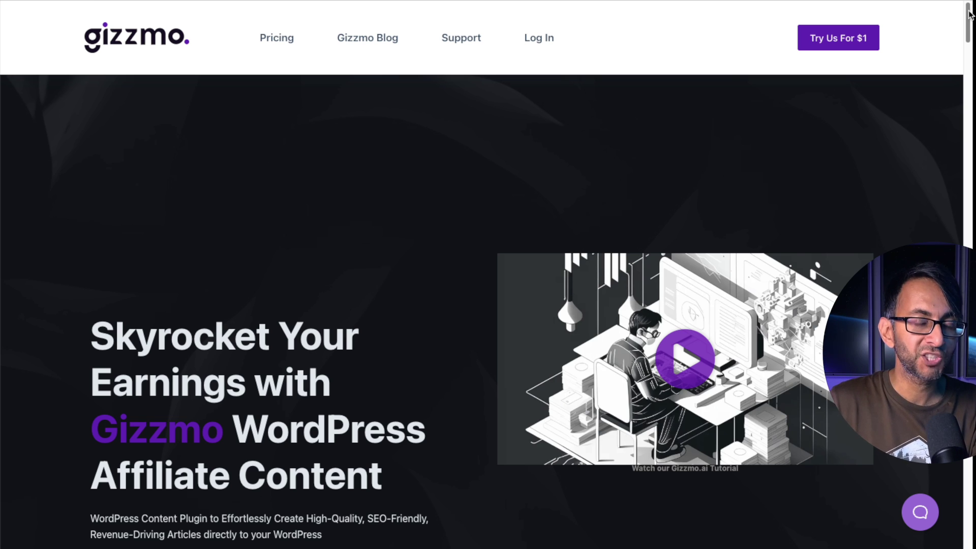
# - Review Gizzmo's article types and pricing plans, and start signing up for the $1 Trial plan
pyautogui.moveTo(969, 14); pyautogui.dragTo(973, 148)
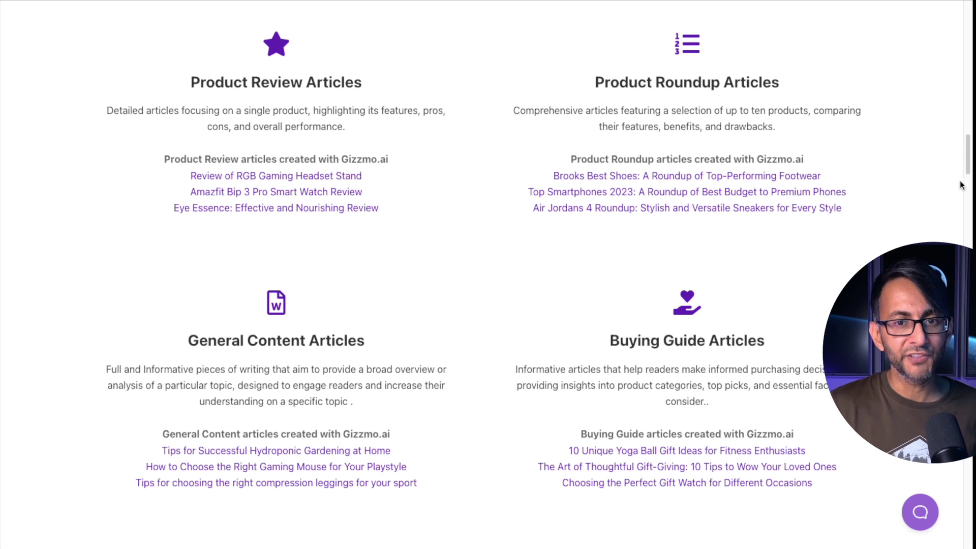
pyautogui.moveTo(969, 170); pyautogui.dragTo(969, 246)
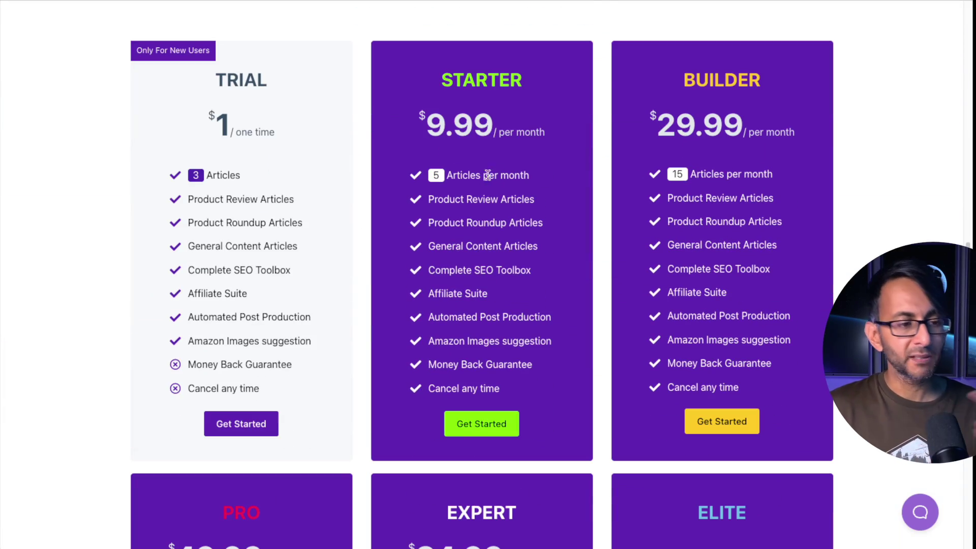
pyautogui.scroll(-4, 567, 246)
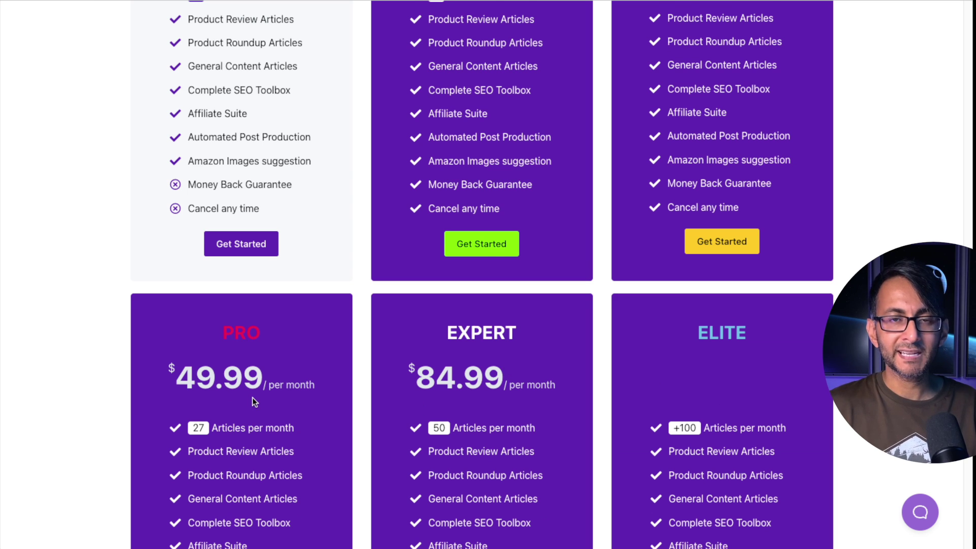
pyautogui.scroll(3, 253, 398)
pyautogui.scroll(1, 263, 333)
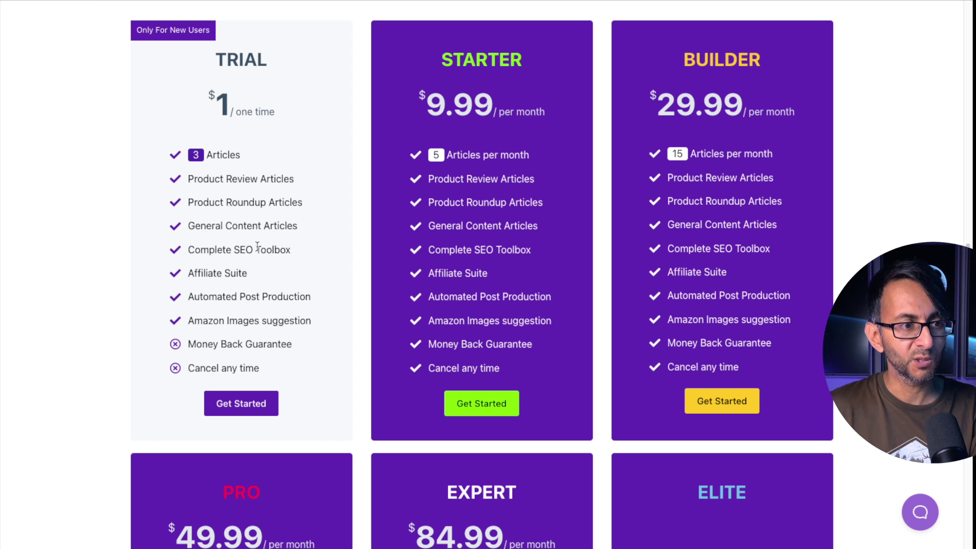
pyautogui.click(255, 411)
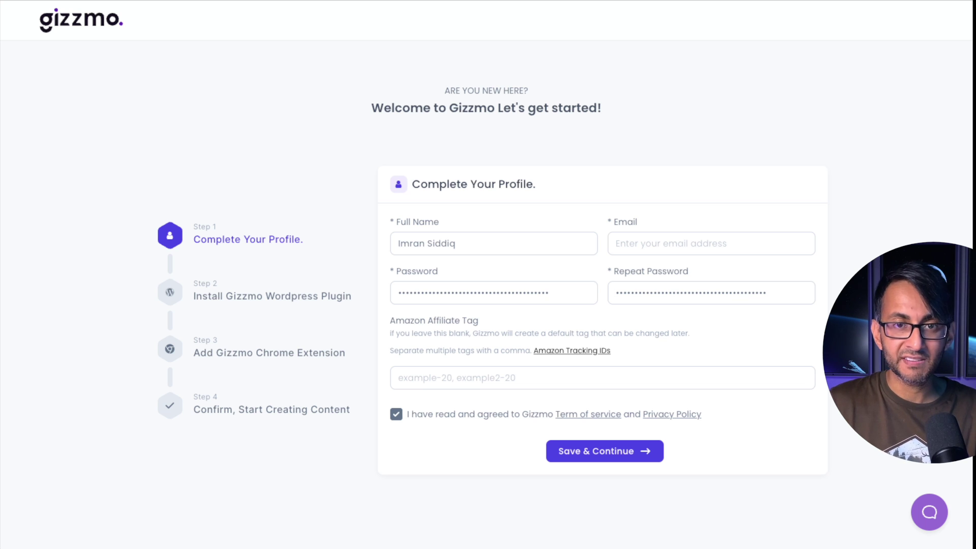
# - Check the Amazon Associates tracking IDs page and look over the Amazon Associates sign-up page
pyautogui.click(597, 351)
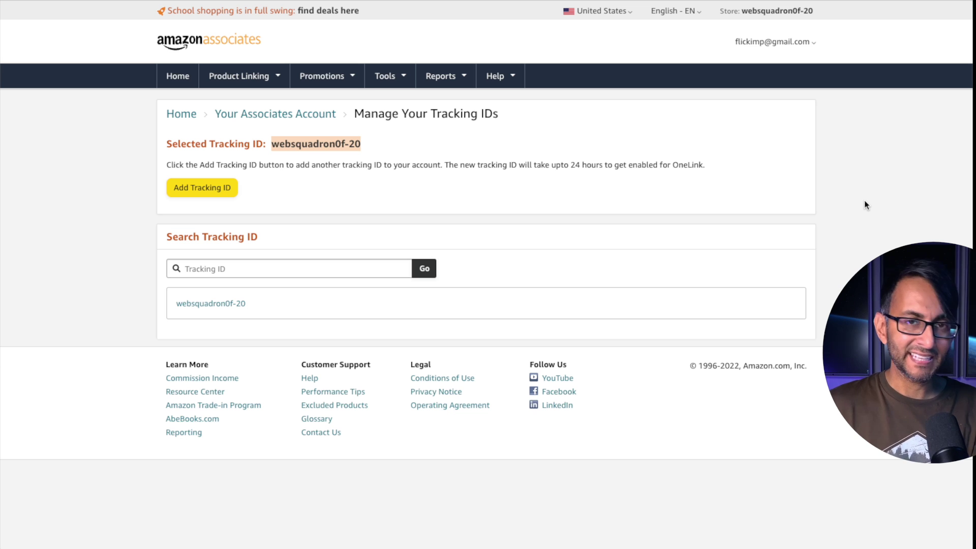
pyautogui.click(504, 6)
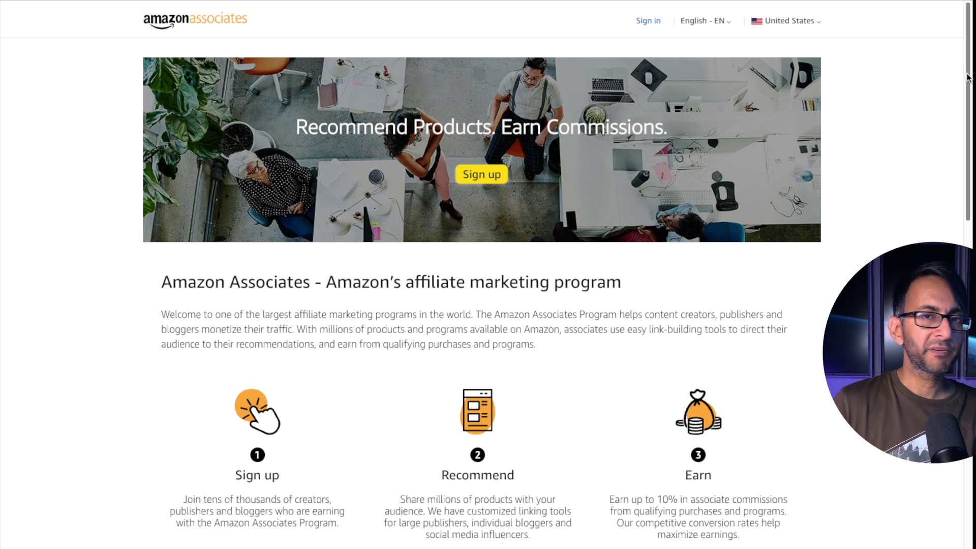
pyautogui.scroll(-3, 968, 77)
pyautogui.scroll(3, 968, 77)
pyautogui.click(483, 181)
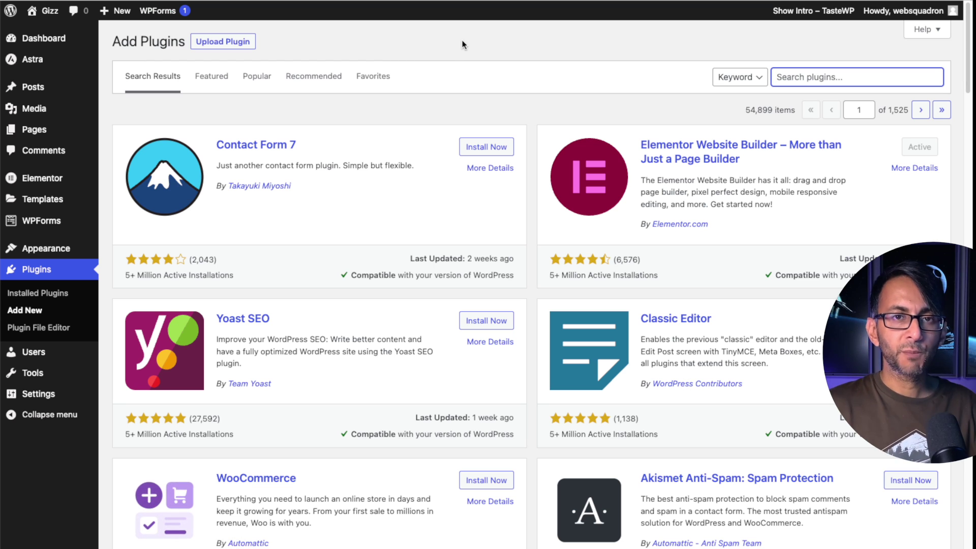
# - Upload the gizzmo-ai.zip plugin file from Downloads and install it on the WordPress site
pyautogui.click(215, 45)
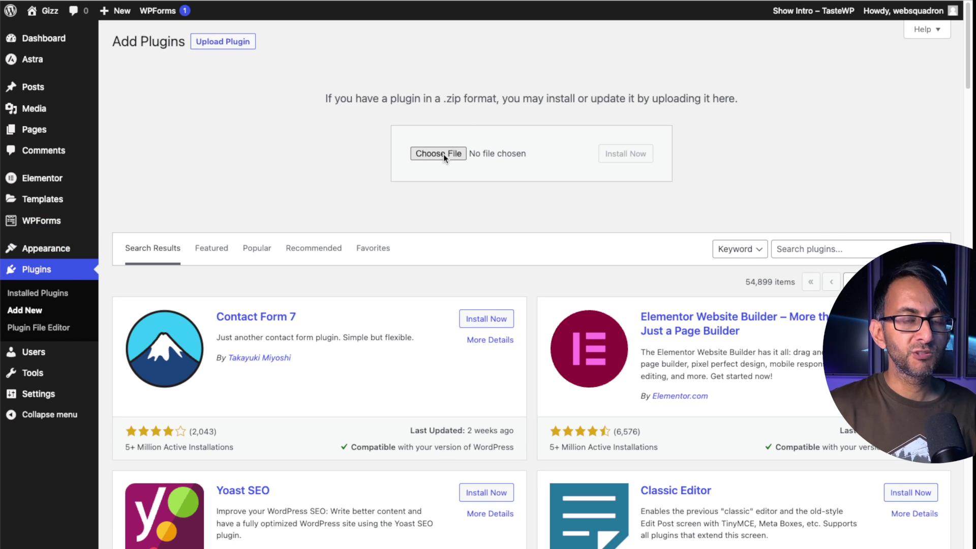
pyautogui.click(443, 154)
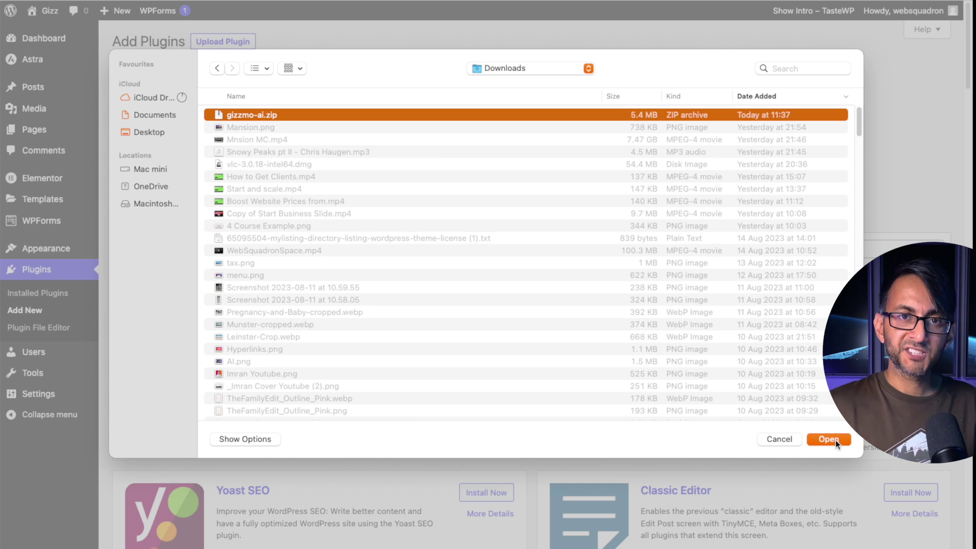
pyautogui.click(830, 440)
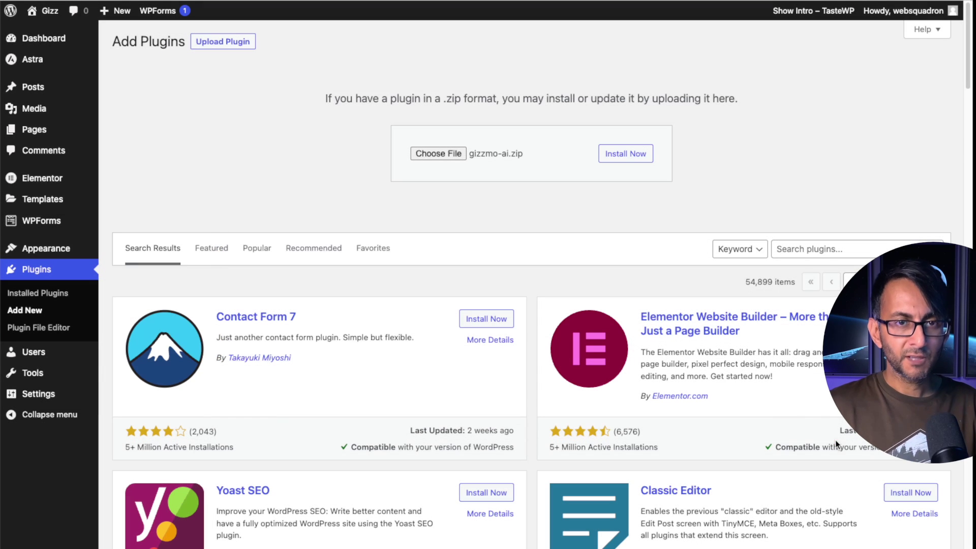
pyautogui.click(636, 154)
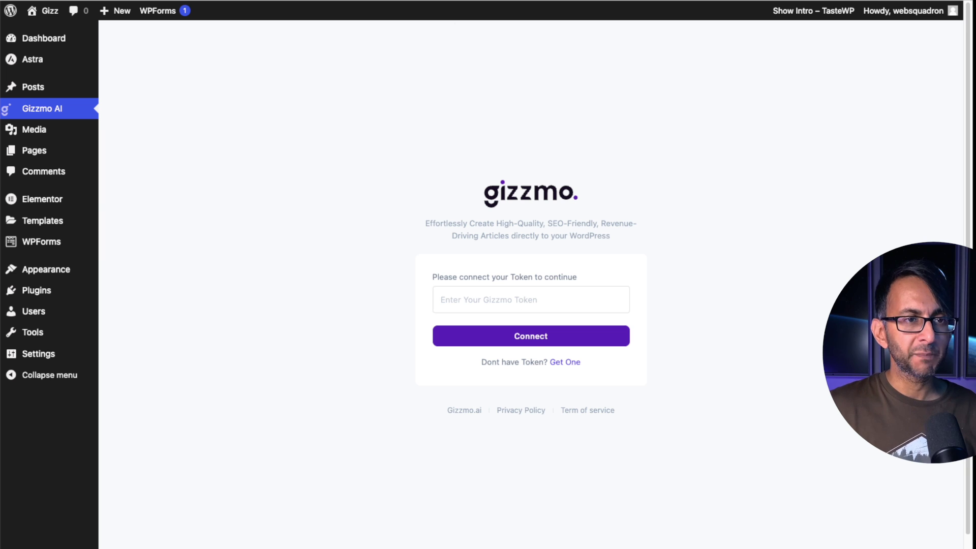
# - Add the Wireless Lavalier Microphone, TONOR TC30 USB Microphone and FIFINE K658 USB Gaming Microphone from Amazon to Gizzmo using its extension
pyautogui.click(470, 1)
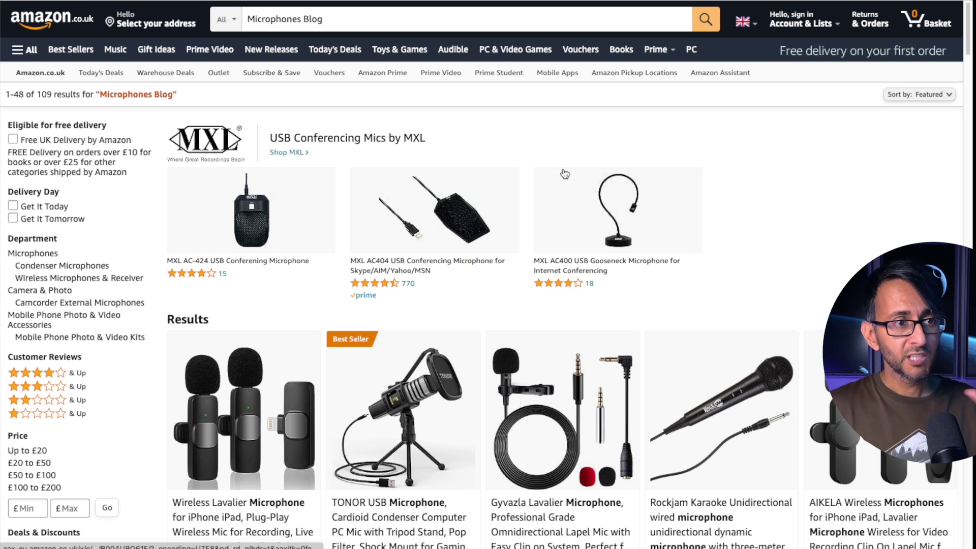
pyautogui.scroll(-2, 312, 418)
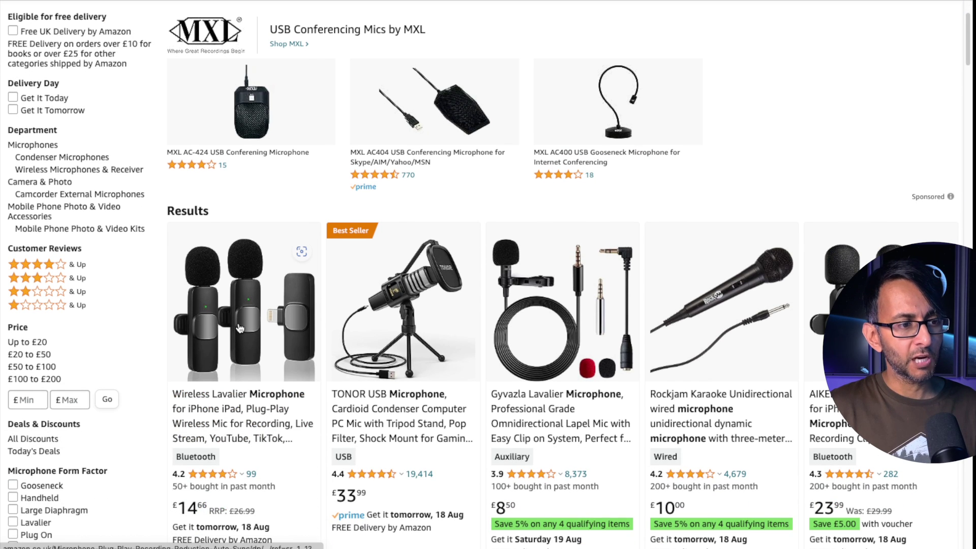
pyautogui.click(236, 328)
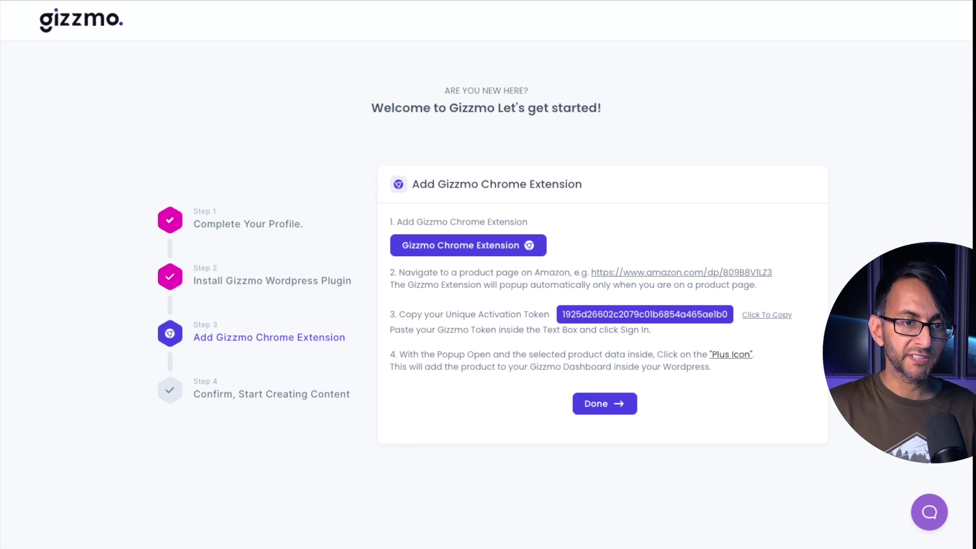
pyautogui.click(578, 2)
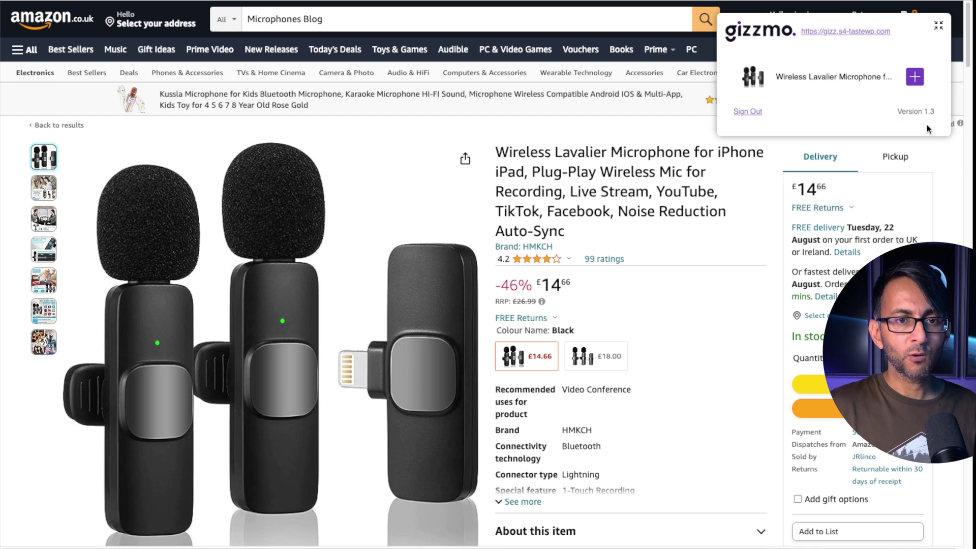
pyautogui.click(915, 77)
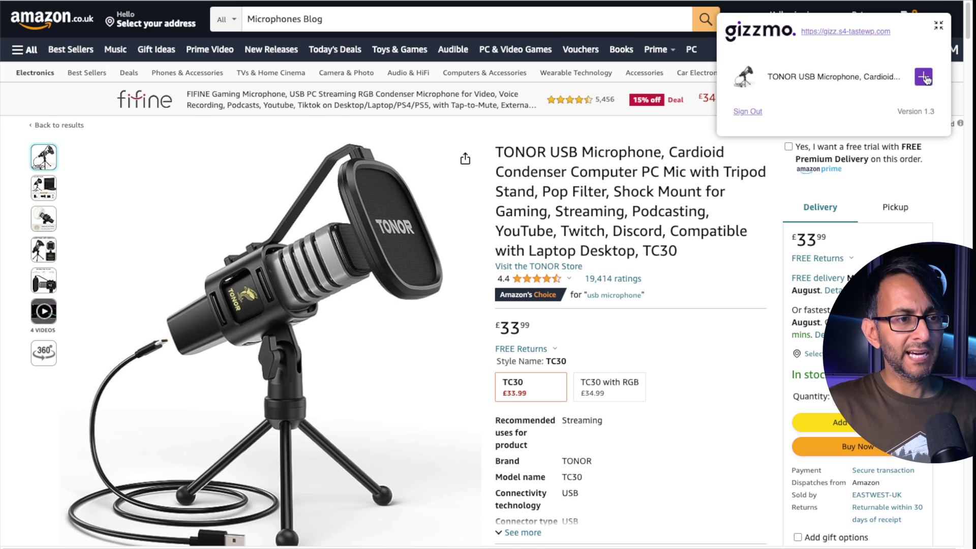
pyautogui.click(924, 78)
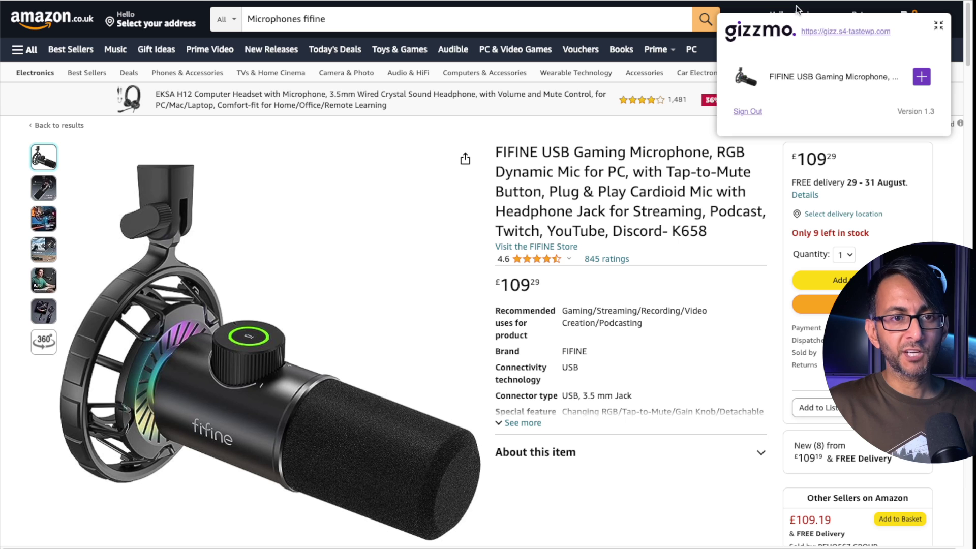
pyautogui.click(922, 78)
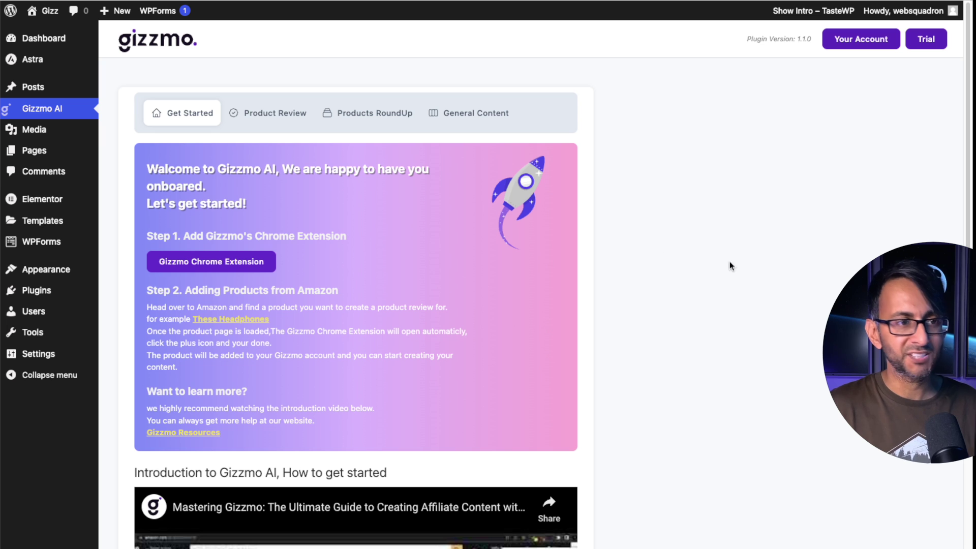
# - Look over the instructions and product lists for Product Review, Products RoundUp and General Content in Gizzmo AI
pyautogui.click(264, 116)
pyautogui.scroll(-4, 712, 317)
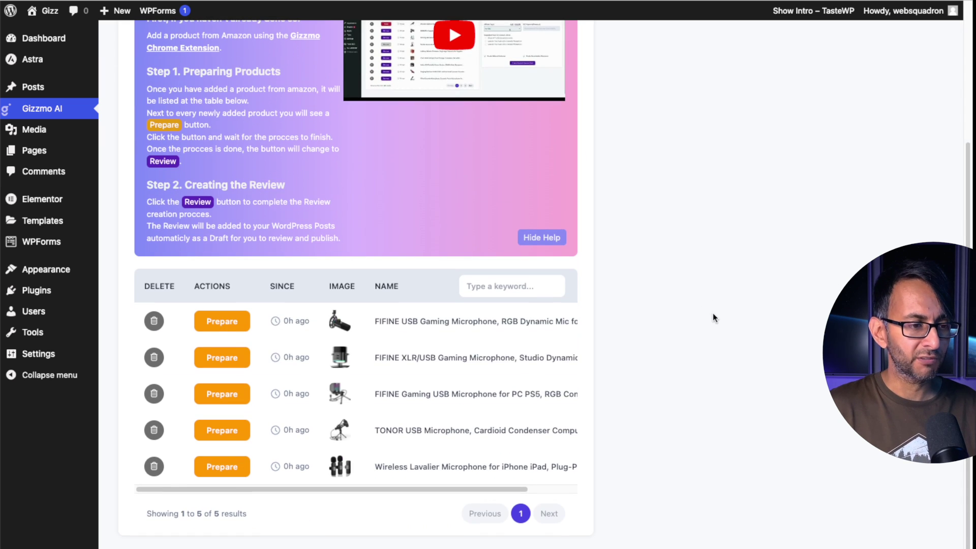
pyautogui.scroll(4, 438, 401)
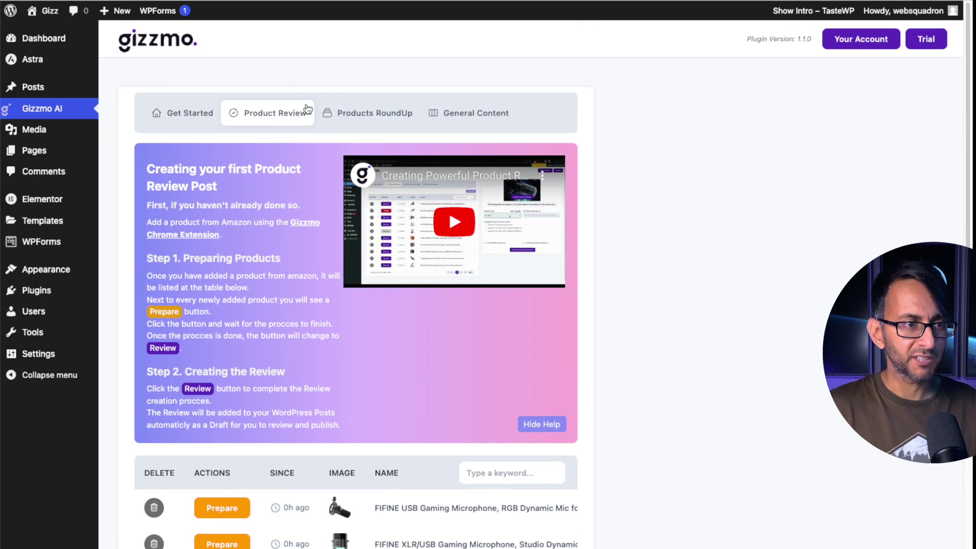
pyautogui.click(372, 113)
pyautogui.scroll(-5, 611, 302)
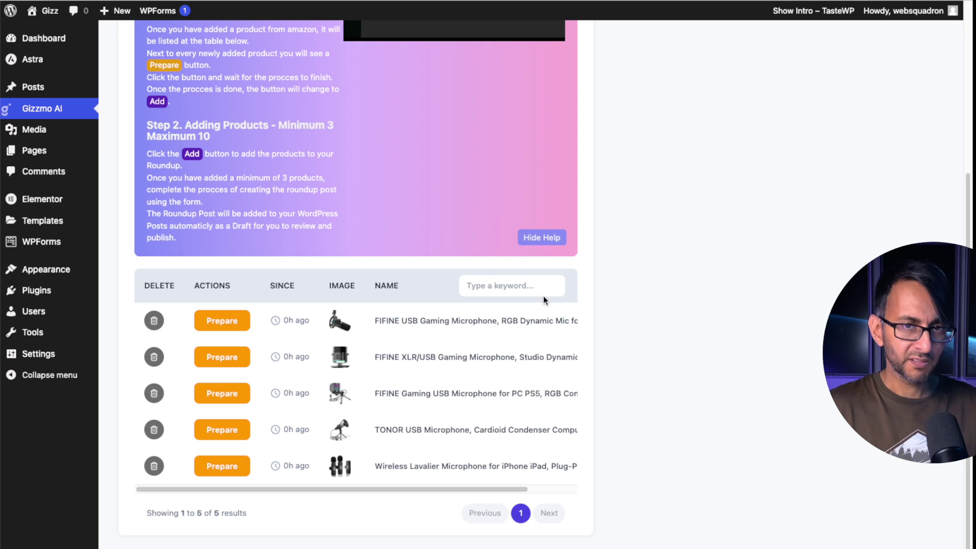
pyautogui.scroll(5, 544, 295)
pyautogui.click(481, 112)
pyautogui.scroll(-5, 688, 307)
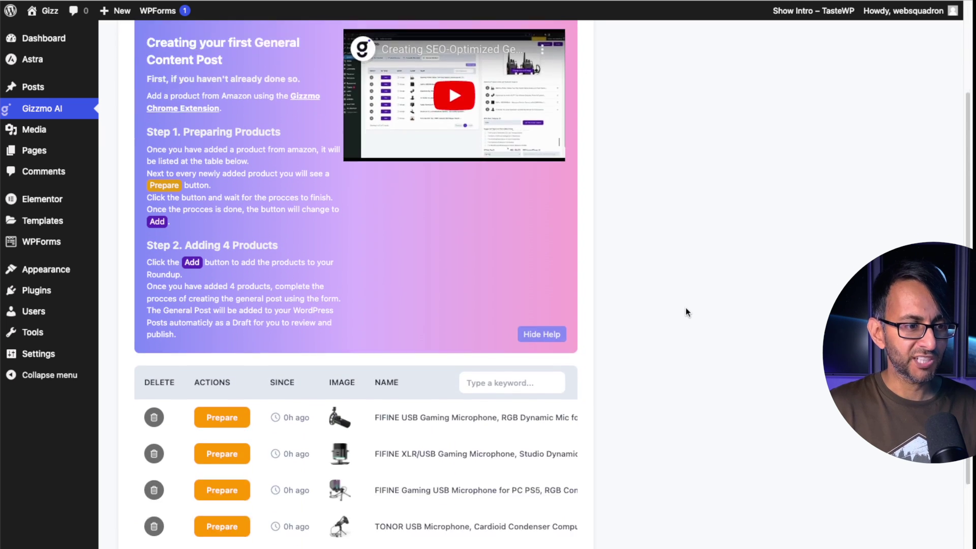
pyautogui.scroll(5, 505, 373)
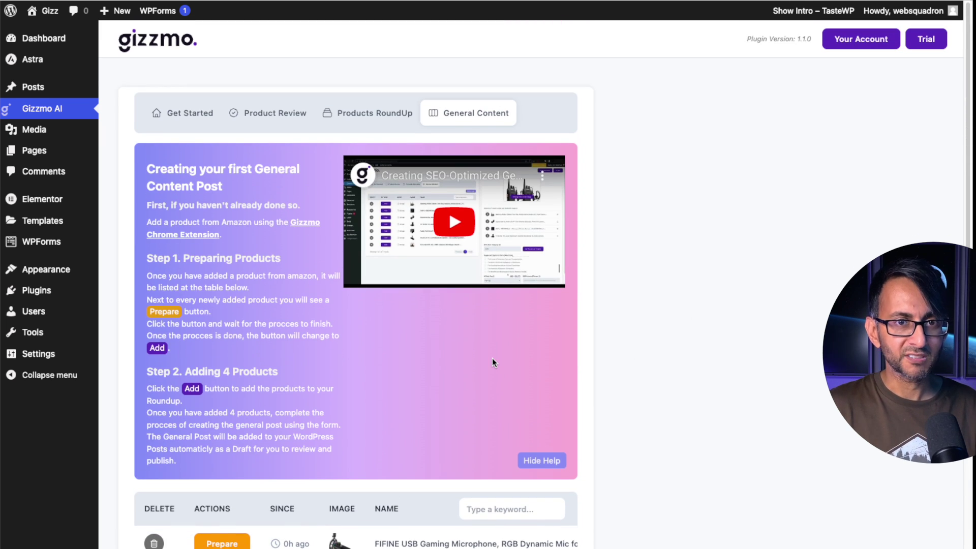
# - Start a product review for the prepared FIFINE USB Gaming Microphone, RGB Dynamic Mic, with the SEO keyword Dynamic Microphone
pyautogui.click(275, 119)
pyautogui.scroll(-3, 660, 380)
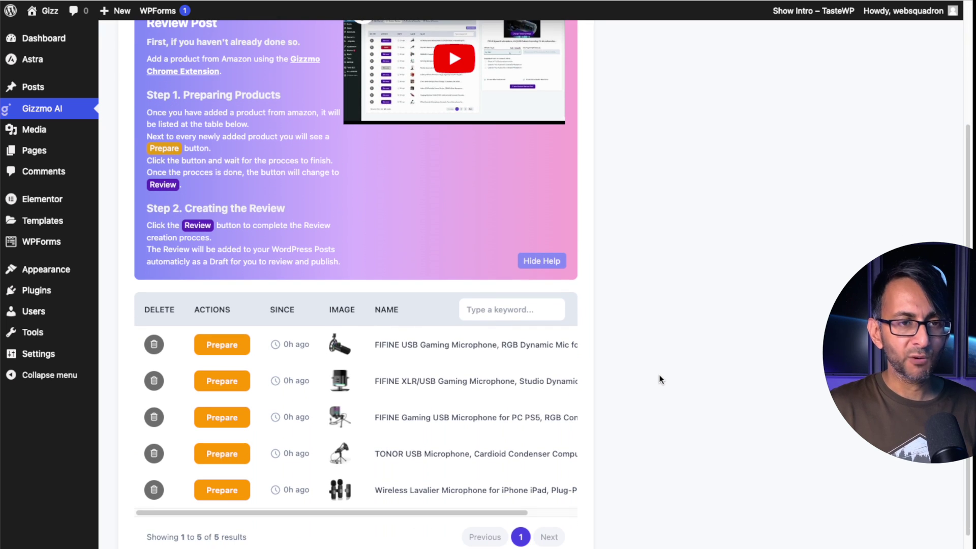
pyautogui.scroll(3, 652, 372)
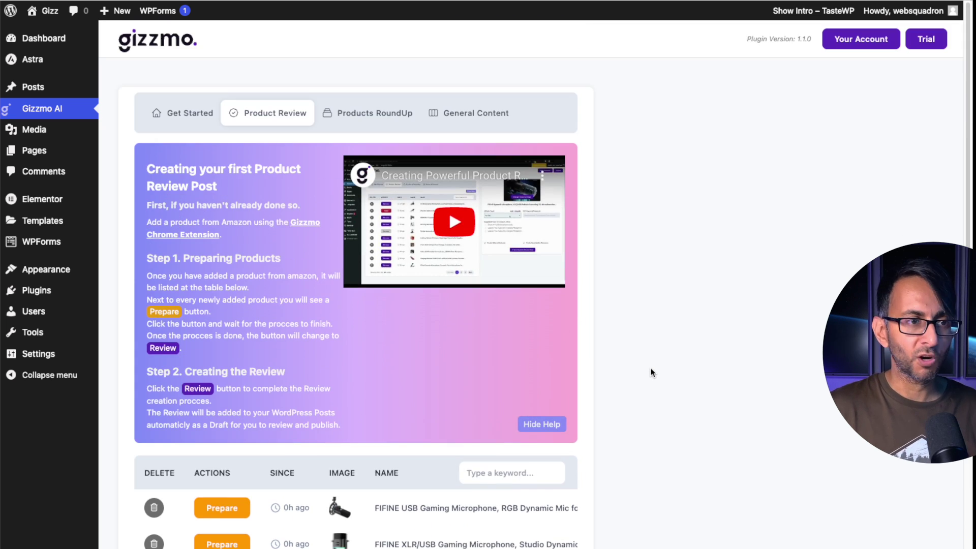
pyautogui.scroll(-4, 498, 438)
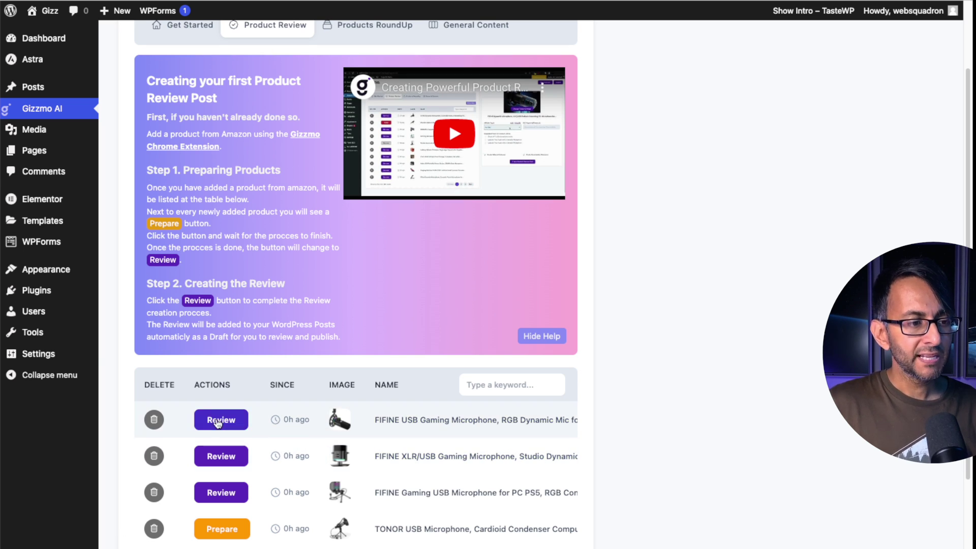
pyautogui.click(218, 422)
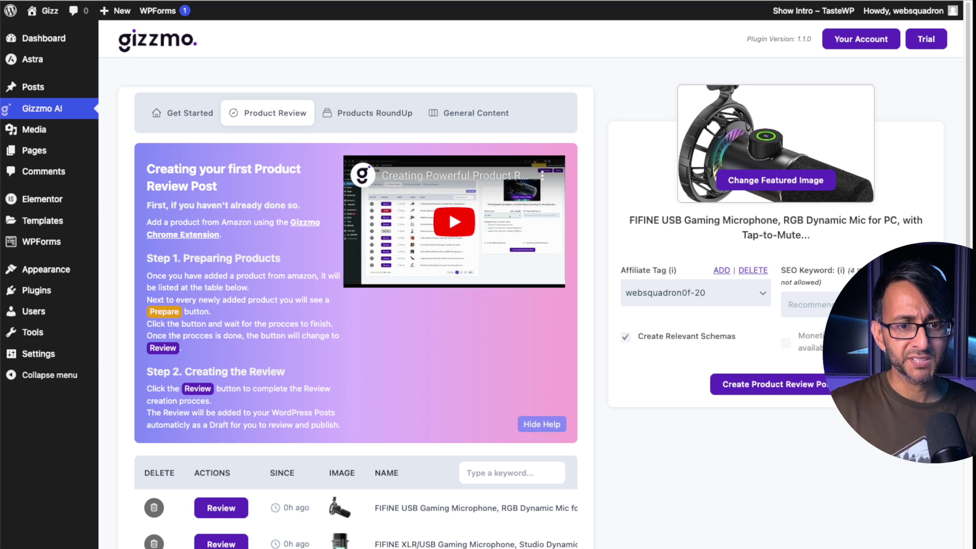
pyautogui.click(808, 305)
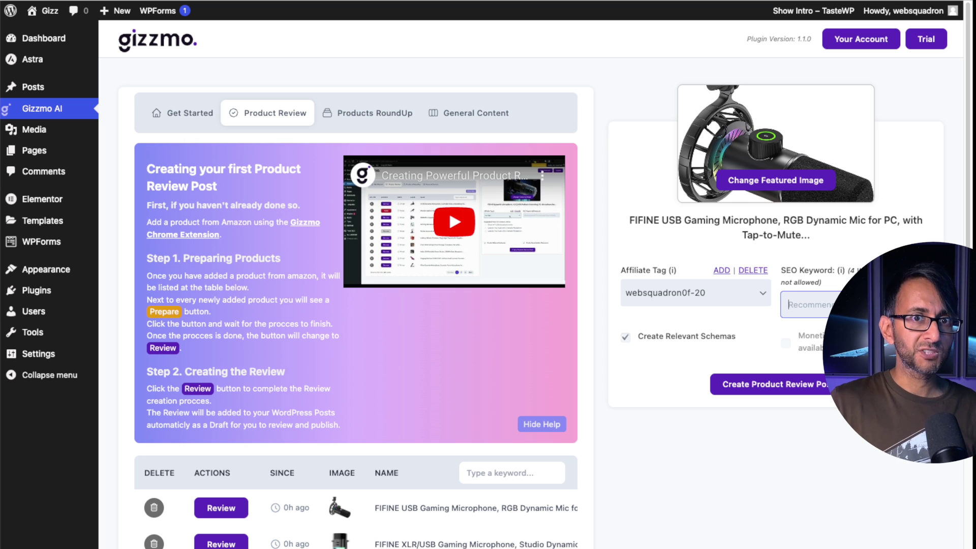
pyautogui.write('Dynamic Mi')
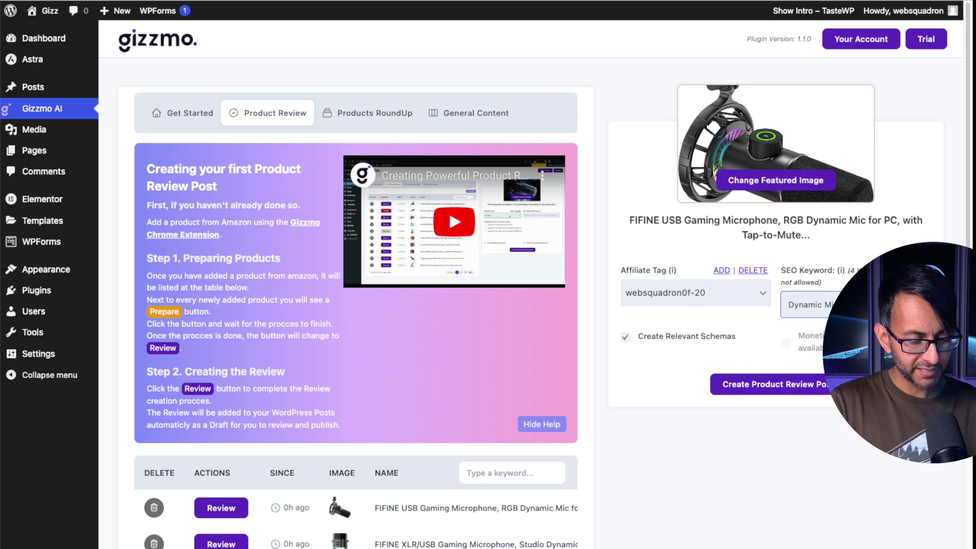
# - Set the second, dark close-up product image as the featured image and create the product review post
pyautogui.scroll(-2, 813, 307)
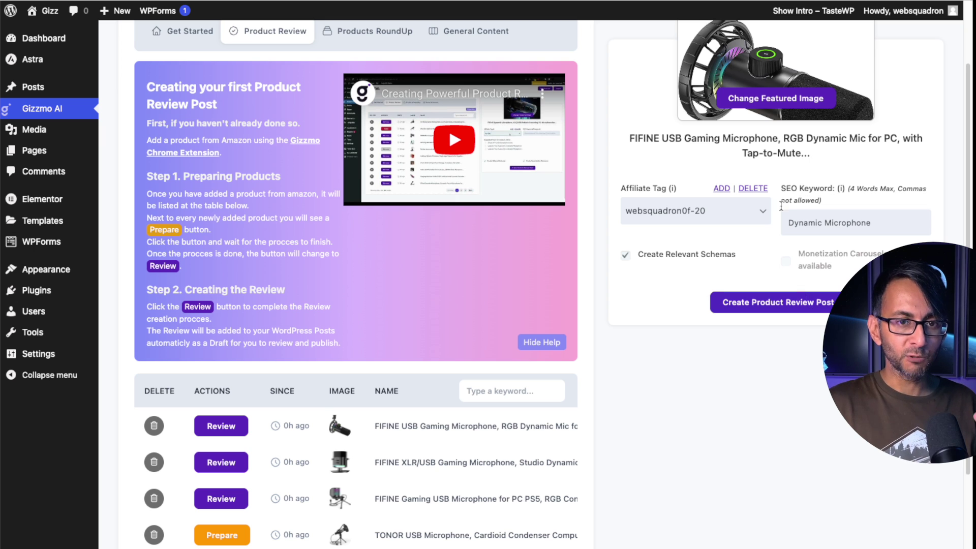
pyautogui.click(772, 103)
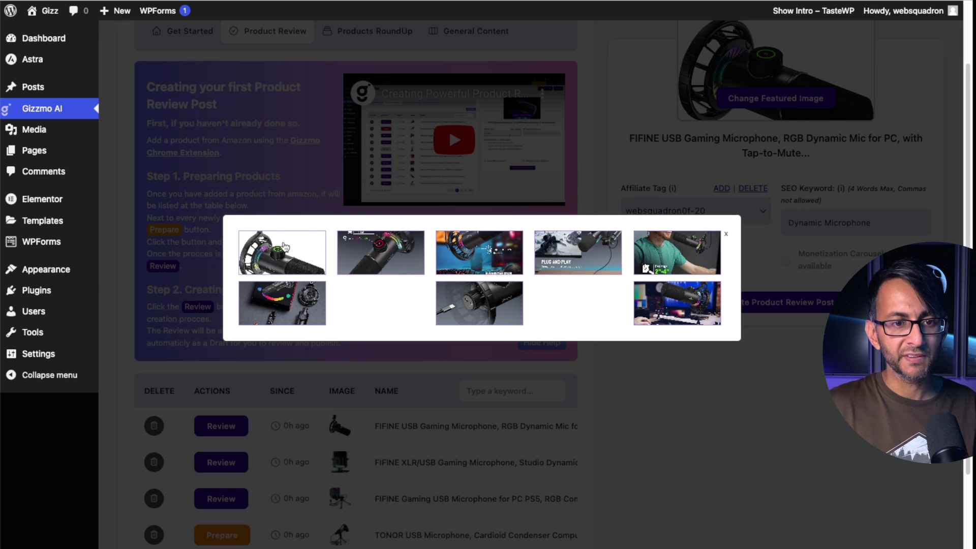
pyautogui.click(396, 258)
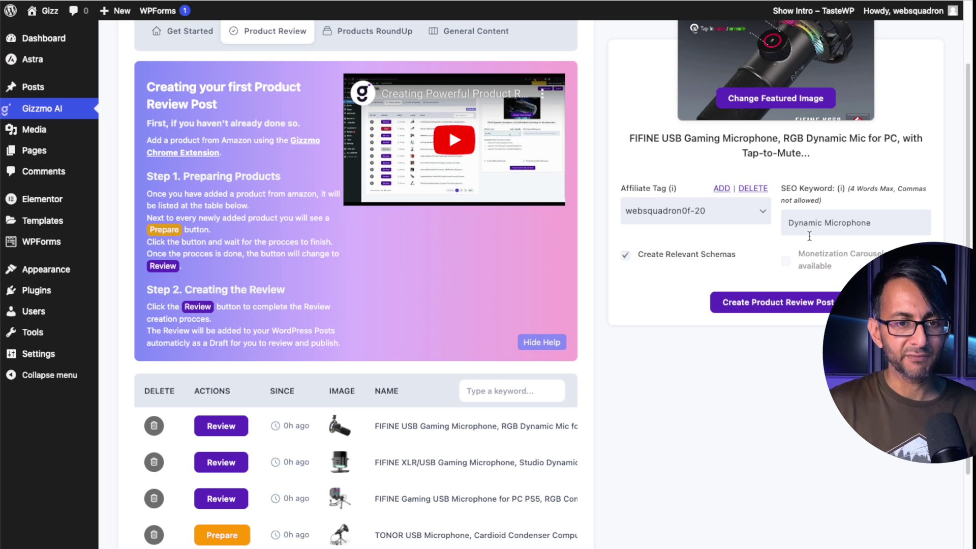
pyautogui.click(800, 302)
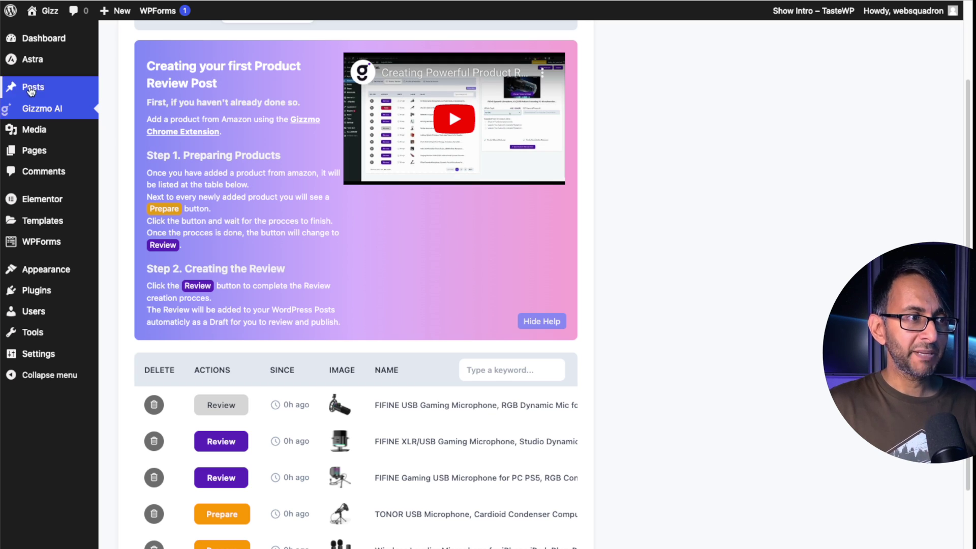
pyautogui.click(120, 139)
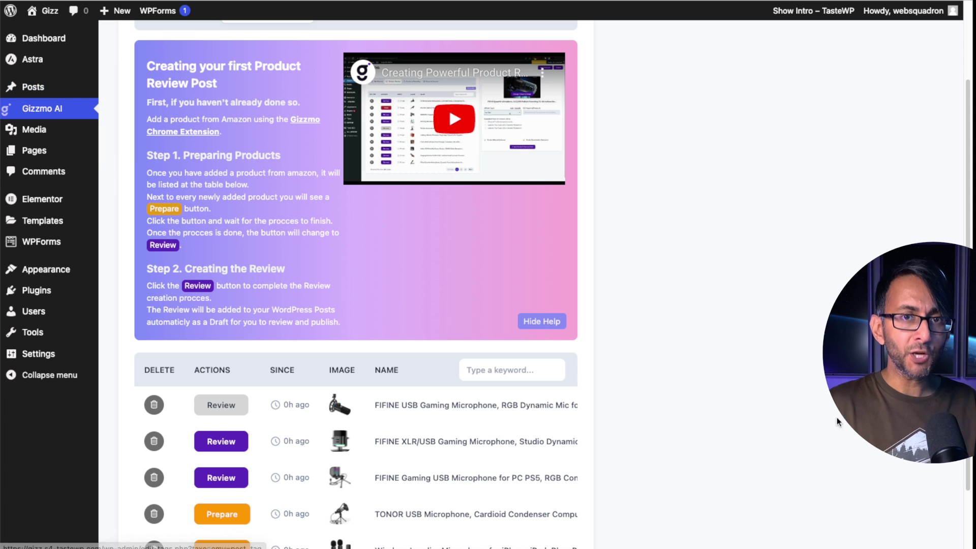
# - Create a FIFINE XLR/USB Gaming Microphone review post with the second, purple-background image as featured image, and check the Posts list
pyautogui.click(223, 441)
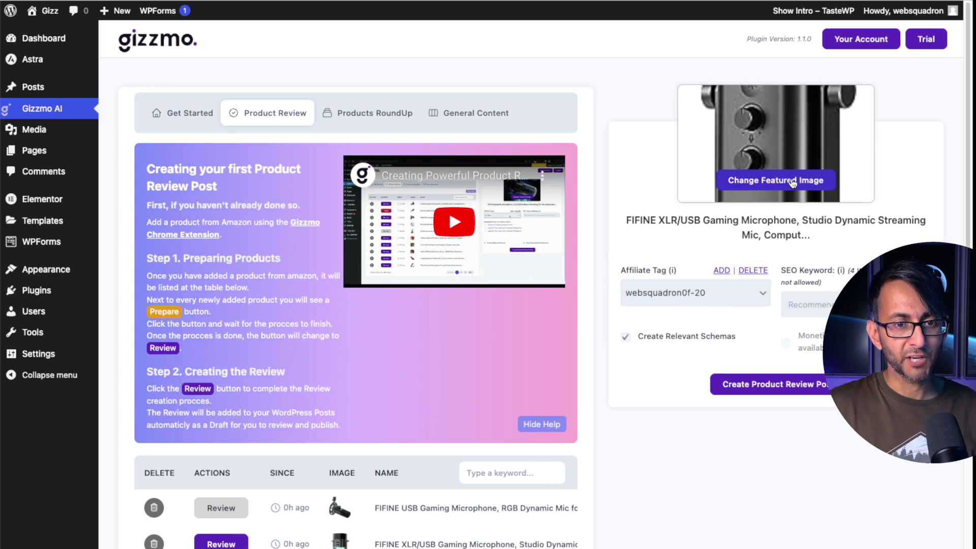
pyautogui.click(792, 183)
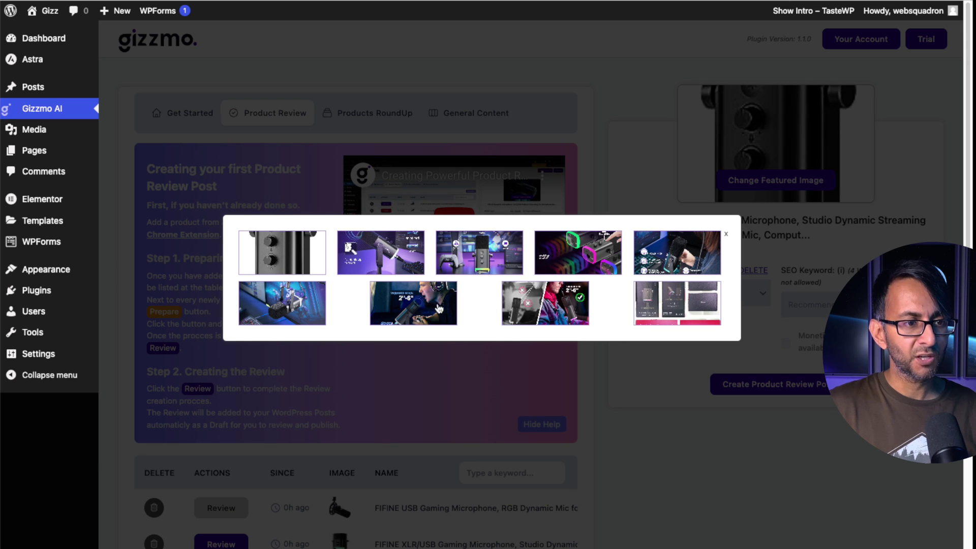
pyautogui.click(385, 265)
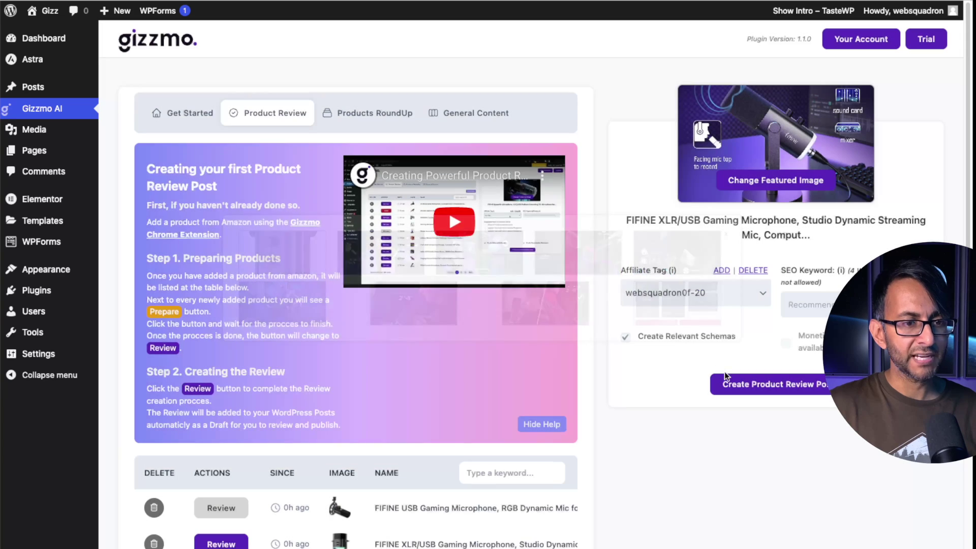
pyautogui.click(776, 388)
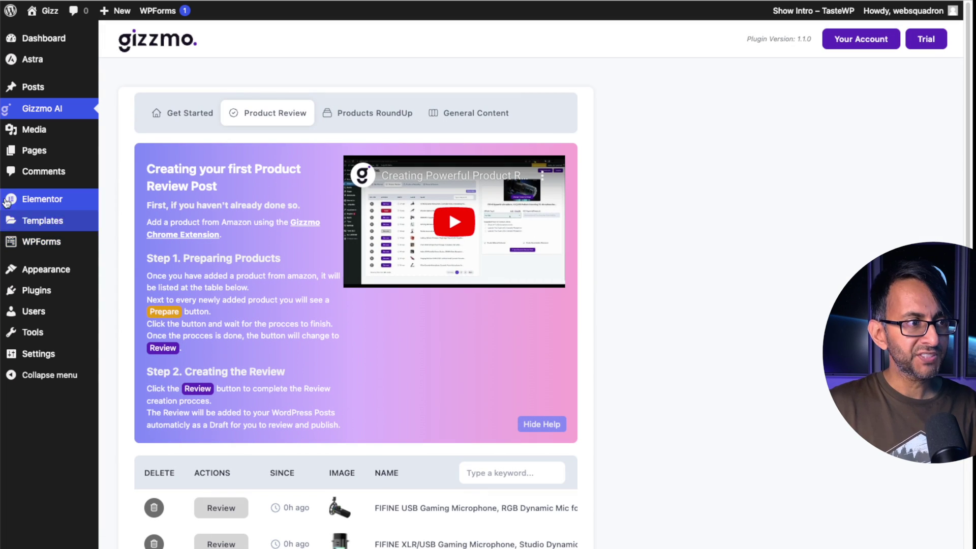
pyautogui.click(33, 86)
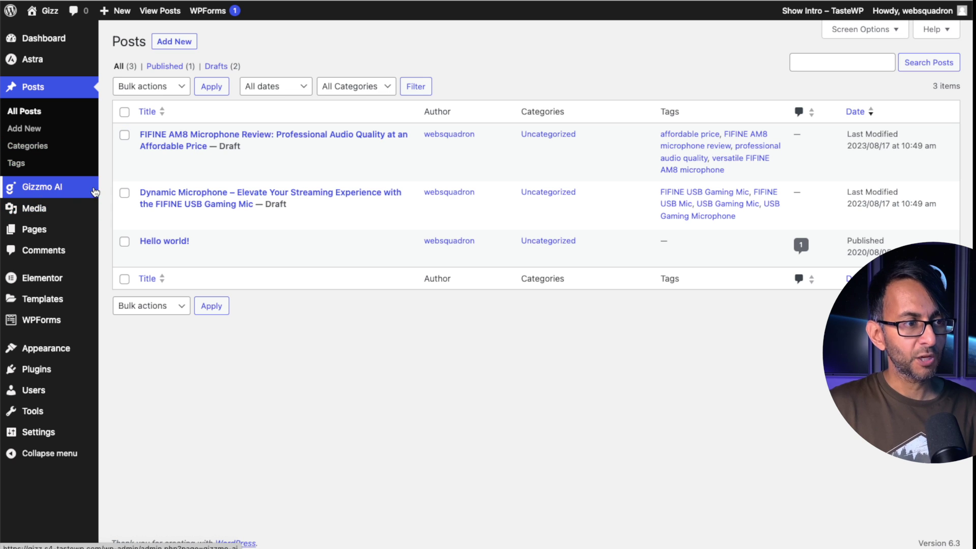
# - Create a product review post for the FIFINE Gaming USB Microphone for PC PS5 with the second-row purple desk image as featured image
pyautogui.click(71, 188)
pyautogui.scroll(-3, 367, 306)
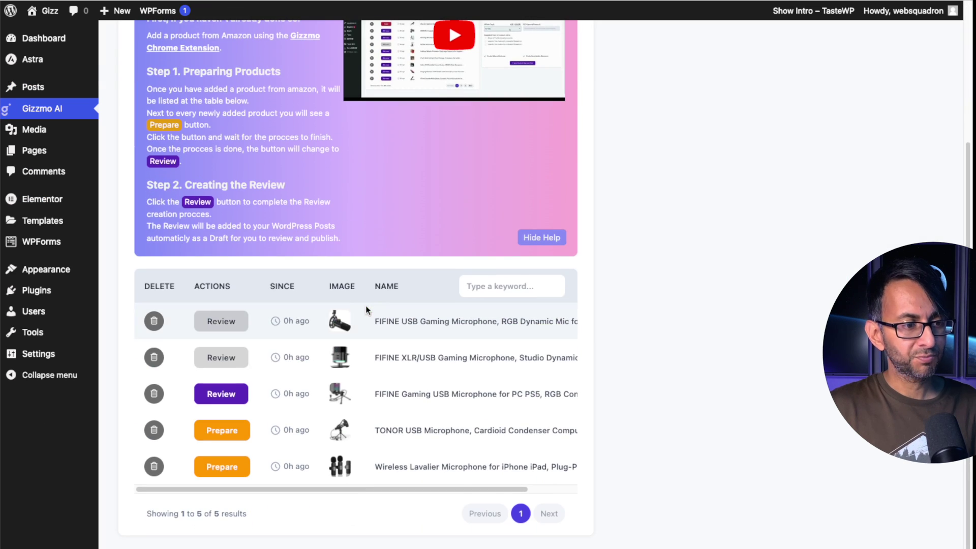
pyautogui.click(213, 396)
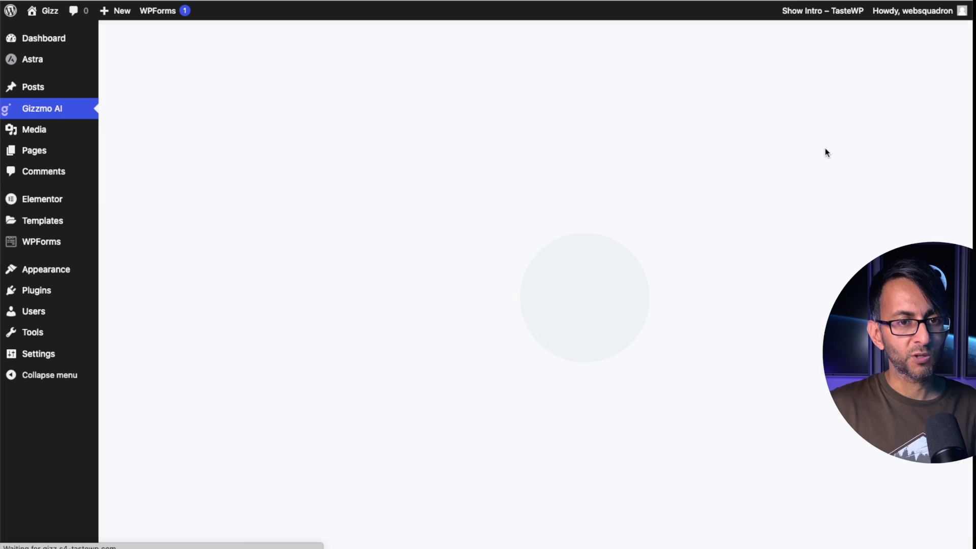
pyautogui.click(782, 180)
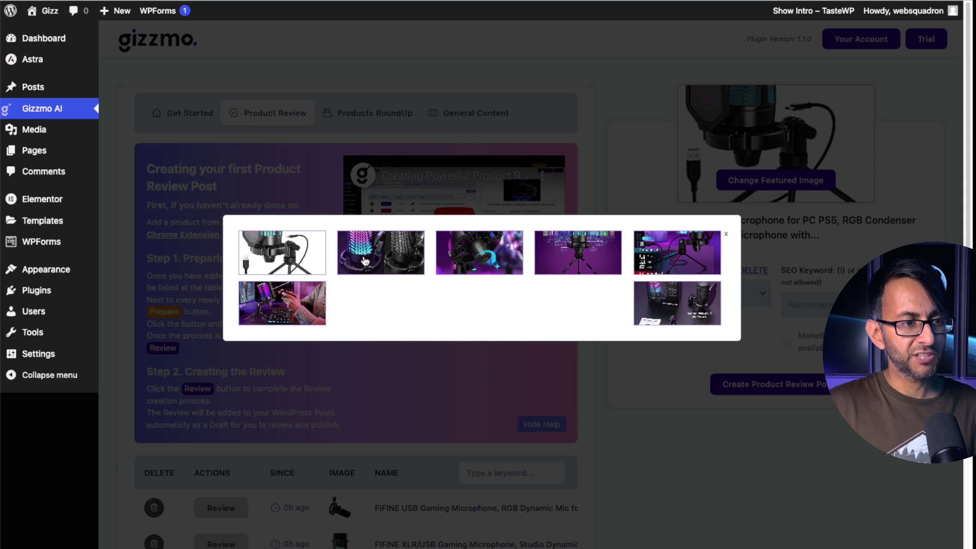
pyautogui.click(281, 311)
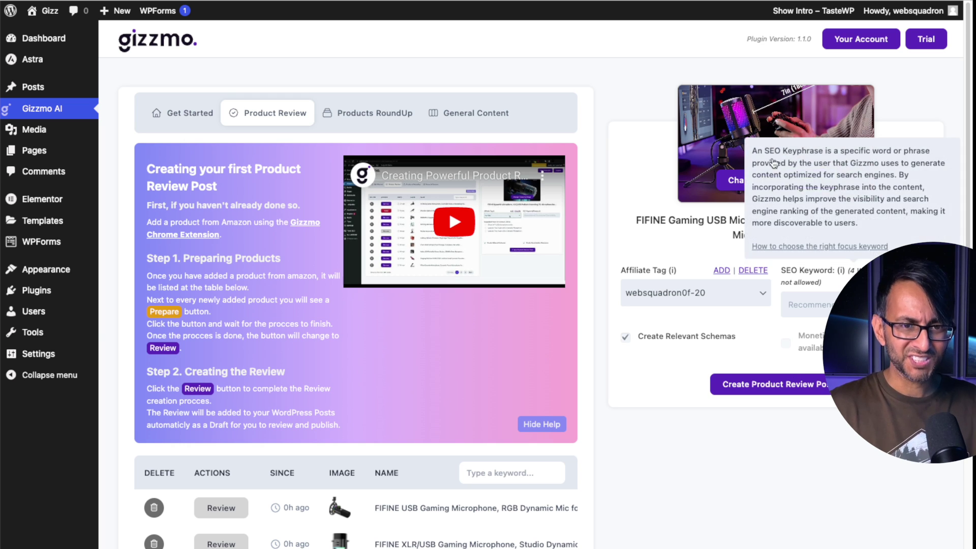
pyautogui.click(785, 385)
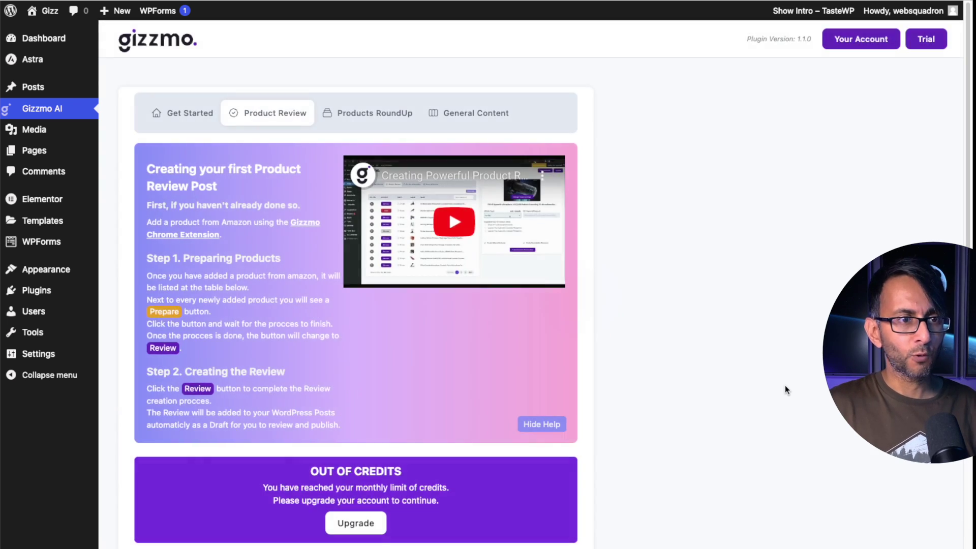
# - Open the "Dynamic Microphone – Elevate Your Streaming Experience" draft for editing and look through its review content and featured image
pyautogui.moveTo(33, 87)
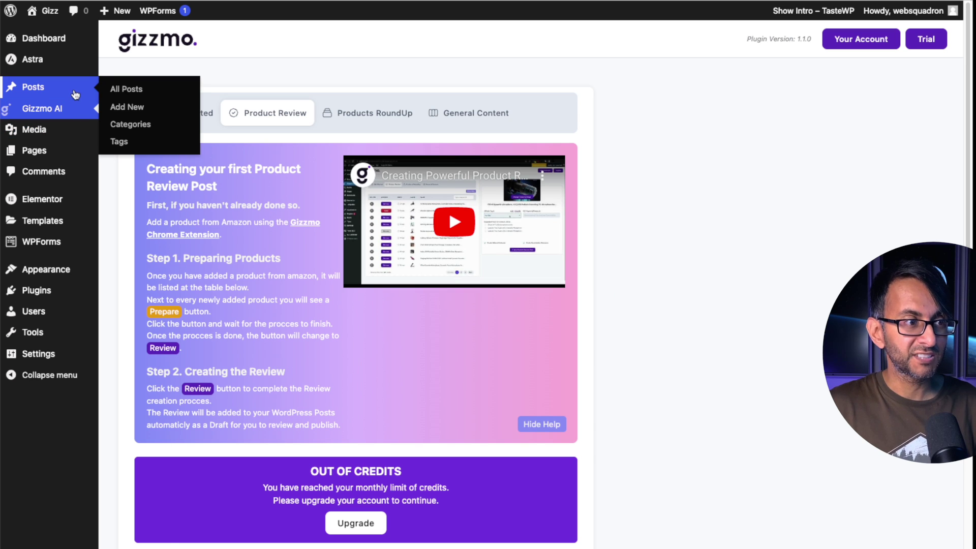
pyautogui.click(125, 87)
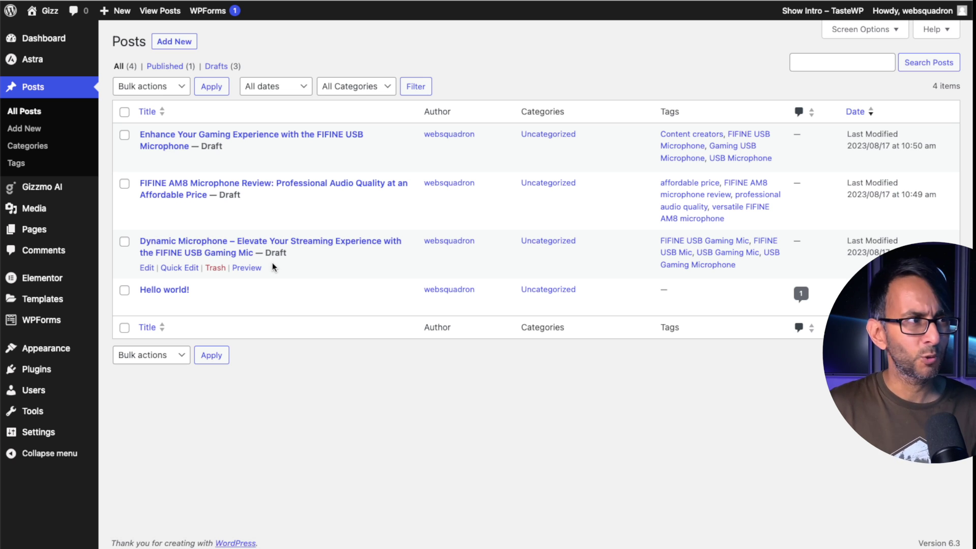
pyautogui.click(147, 267)
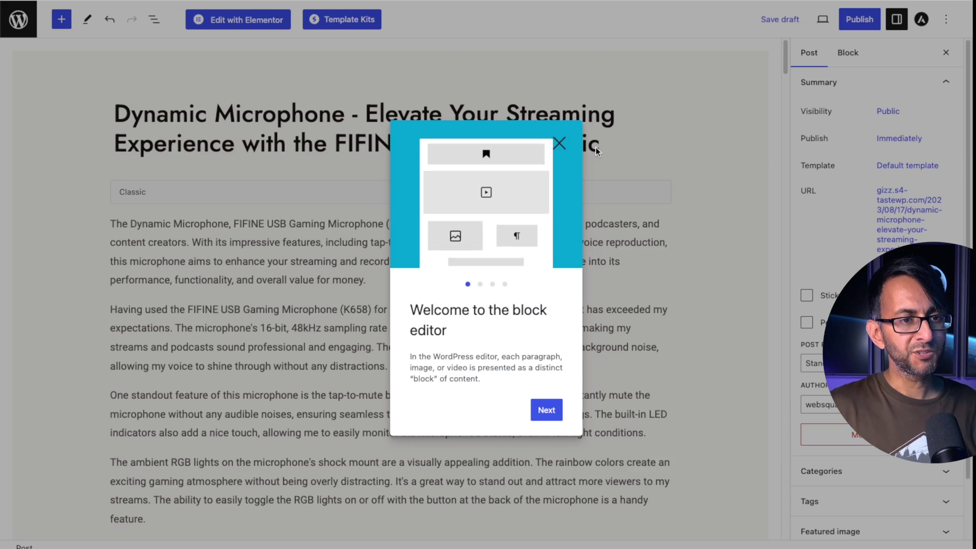
pyautogui.click(559, 142)
pyautogui.moveTo(784, 59); pyautogui.dragTo(803, 148)
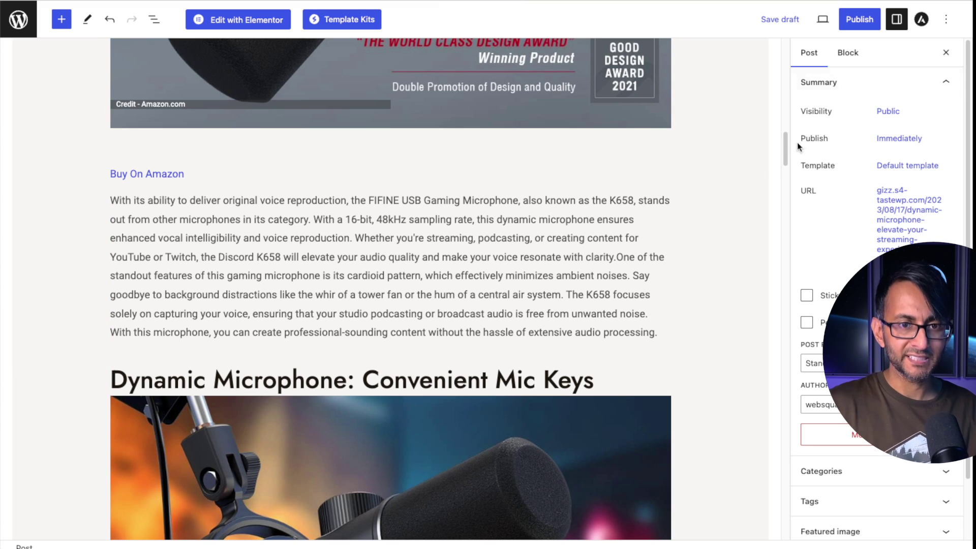
pyautogui.moveTo(782, 147); pyautogui.dragTo(784, 273)
pyautogui.scroll(-2, 811, 468)
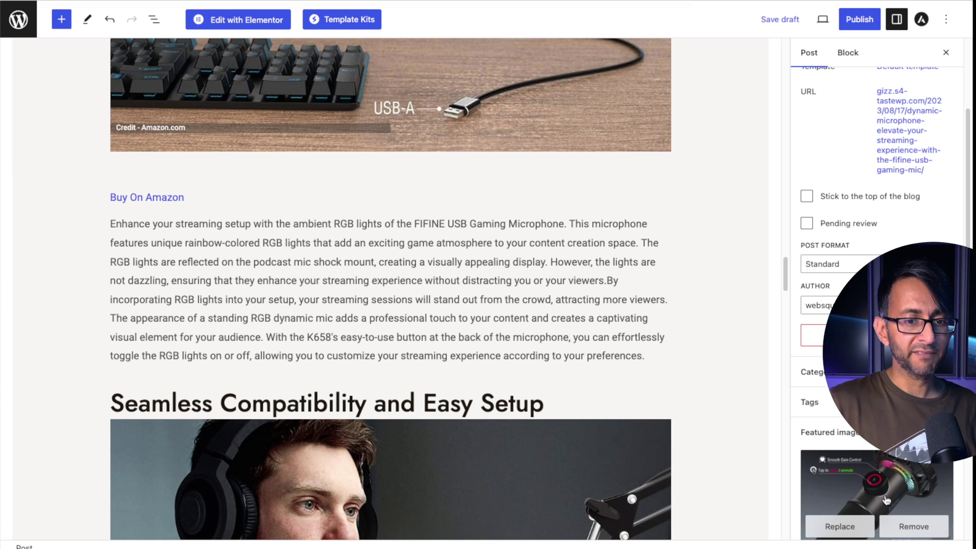
# - Add "Isn't this great?" as a Heading 4 below the first paragraph and publish the post
pyautogui.click(652, 336)
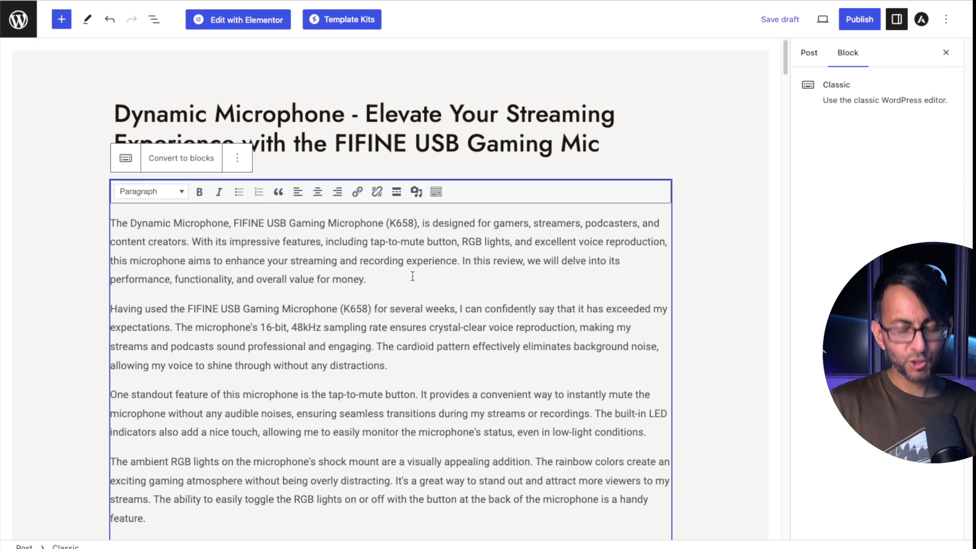
pyautogui.press('Return')
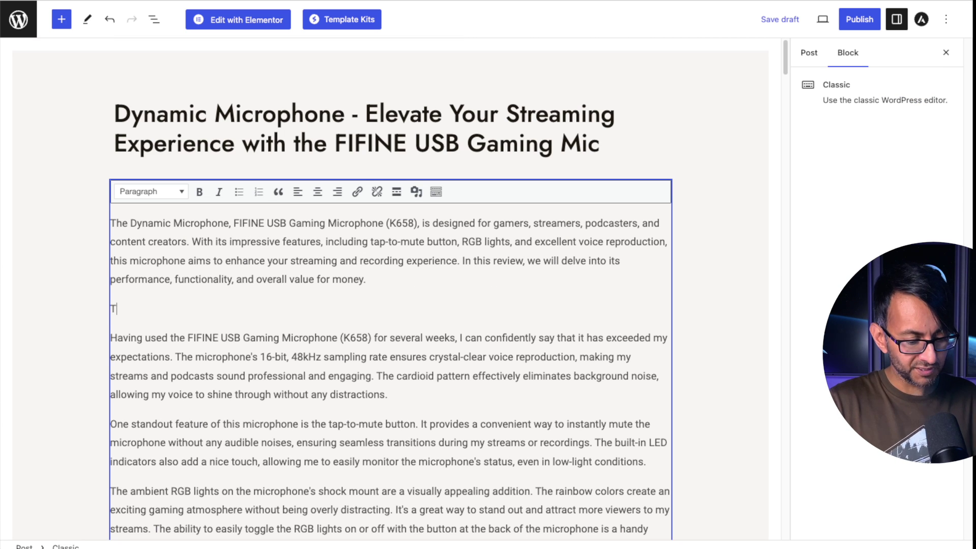
pyautogui.press('BackSpace')
pyautogui.write("Isn't this great?")
pyautogui.click(151, 191)
pyautogui.click(270, 349)
pyautogui.click(377, 313)
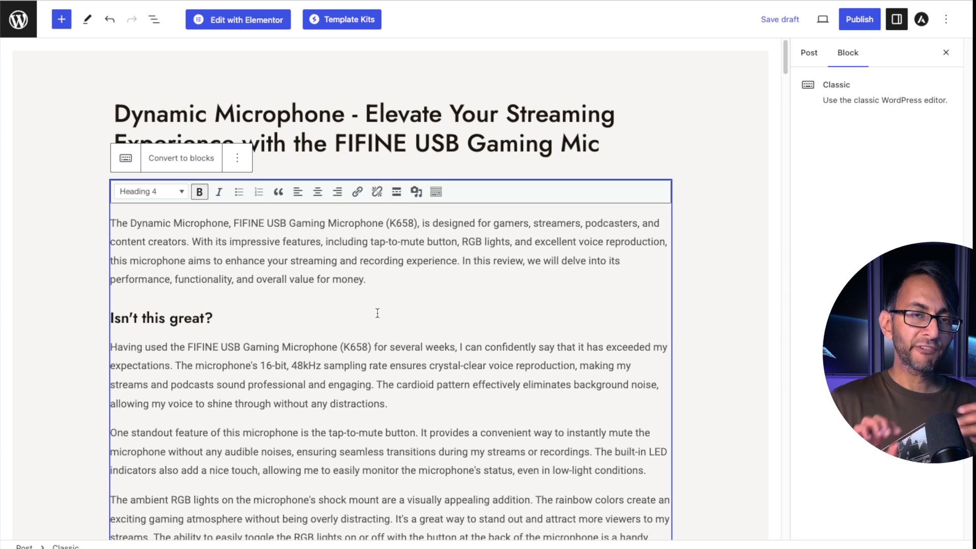
pyautogui.click(867, 24)
pyautogui.click(859, 20)
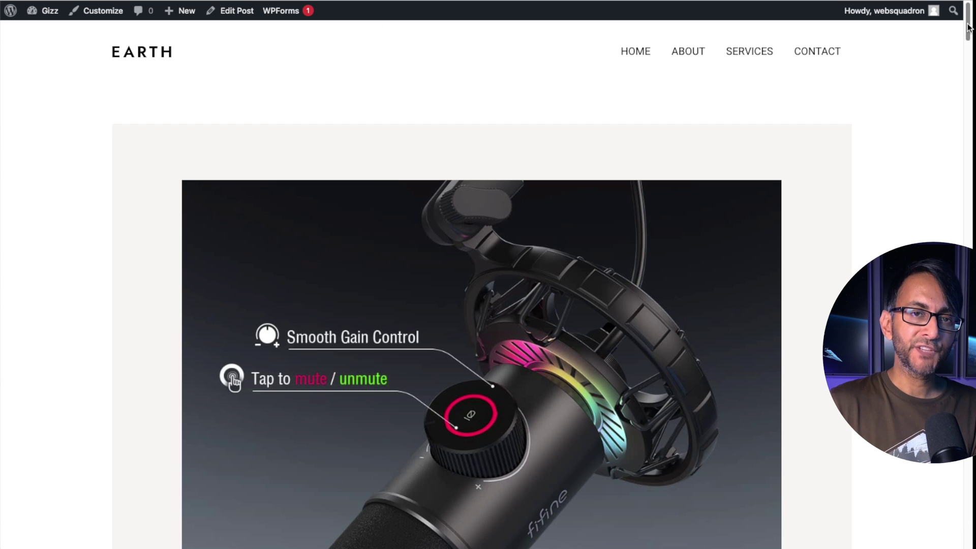
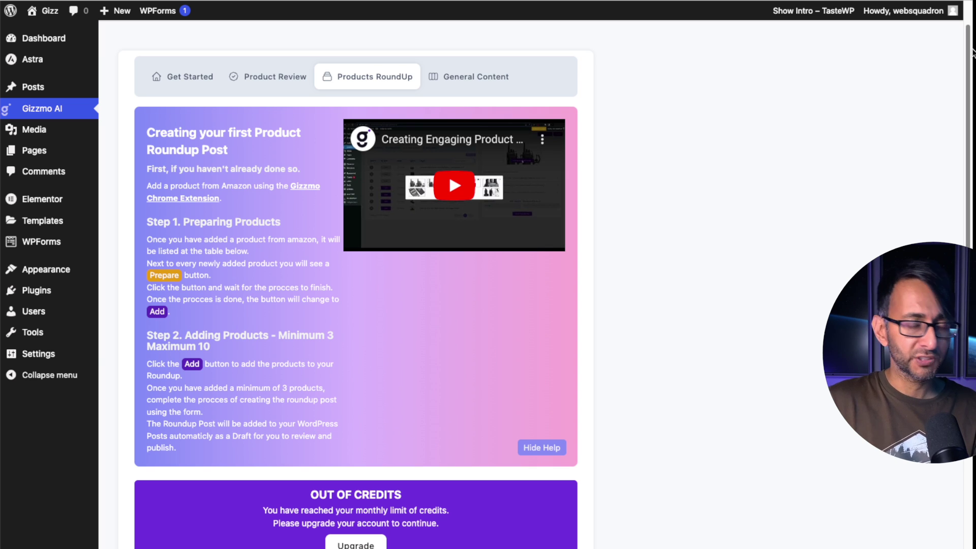
# - Look over the Products RoundUp instructions and the content below them in Gizzmo AI
pyautogui.moveTo(968, 51)
pyautogui.mouseDown()
pyautogui.moveTo(967, 97)
pyautogui.moveTo(972, 63)
pyautogui.mouseUp()
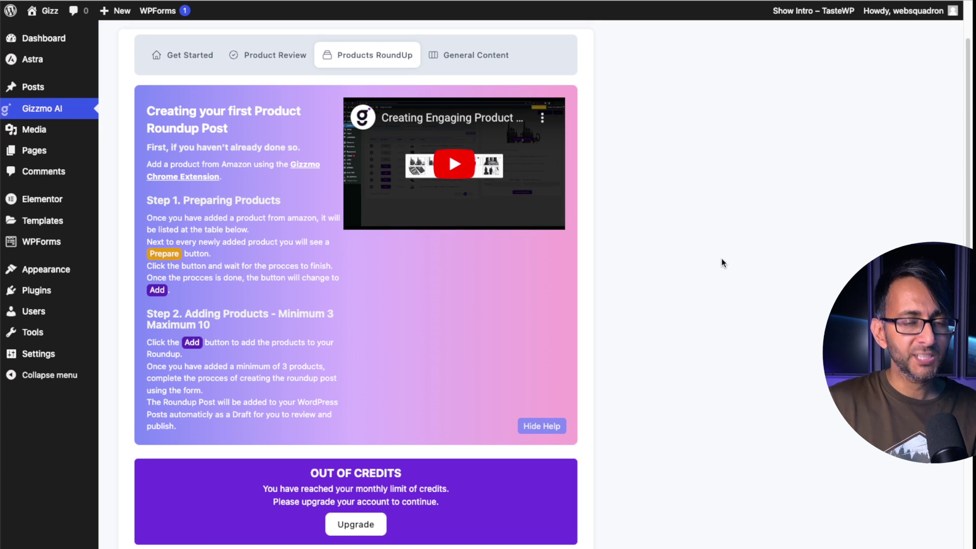
pyautogui.moveTo(967, 100); pyautogui.dragTo(972, 267)
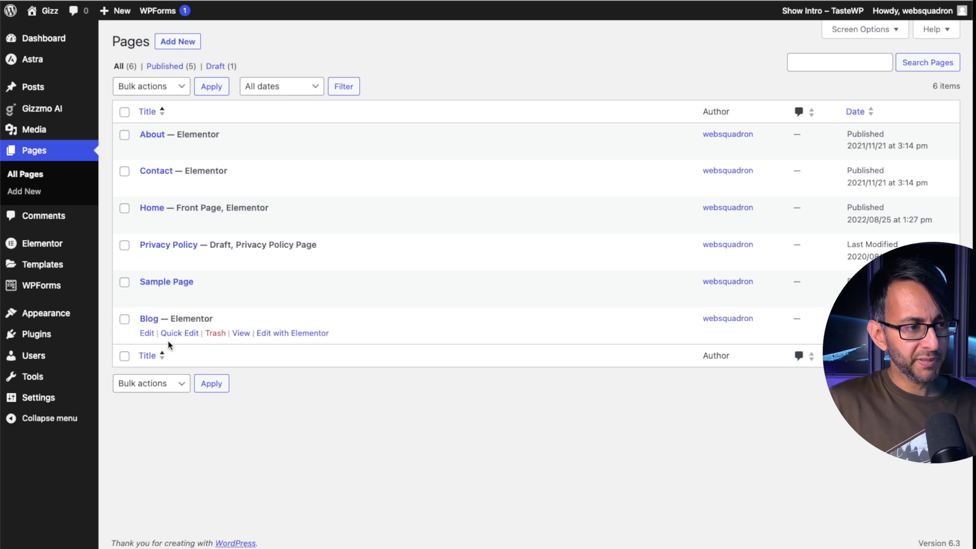
# - On the Blog page in Elementor, change the Services heading to "Blog" and set its section's minimum height to 168 px
pyautogui.click(172, 334)
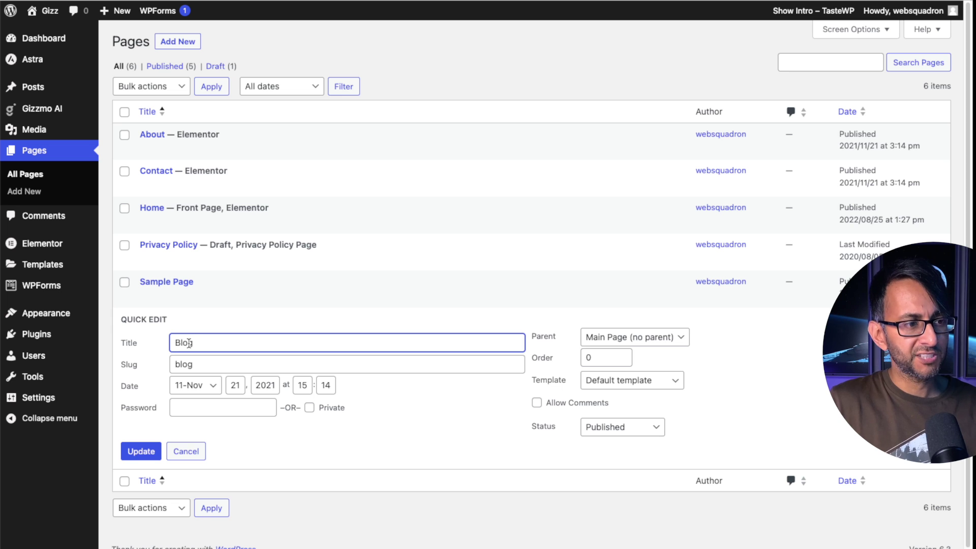
pyautogui.click(186, 450)
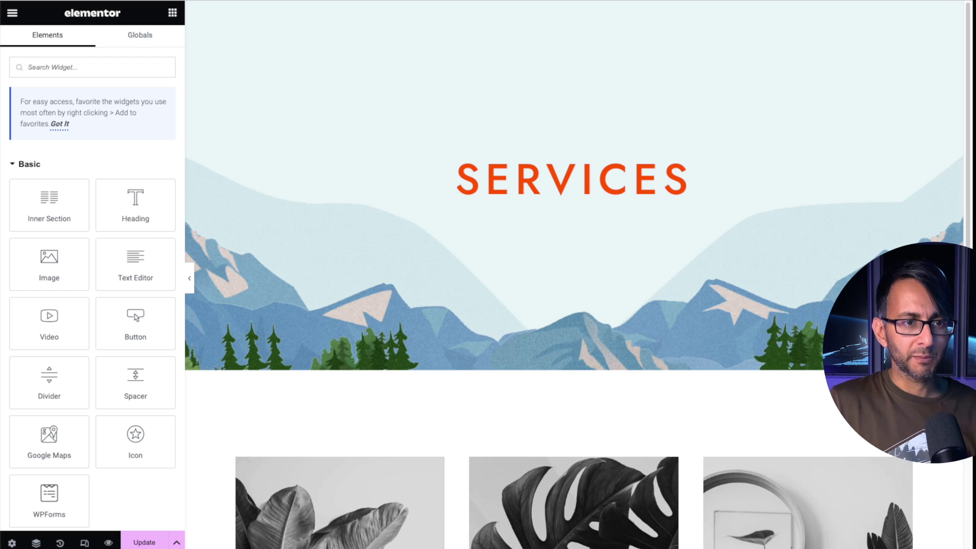
pyautogui.doubleClick(594, 186)
pyautogui.write('Blog')
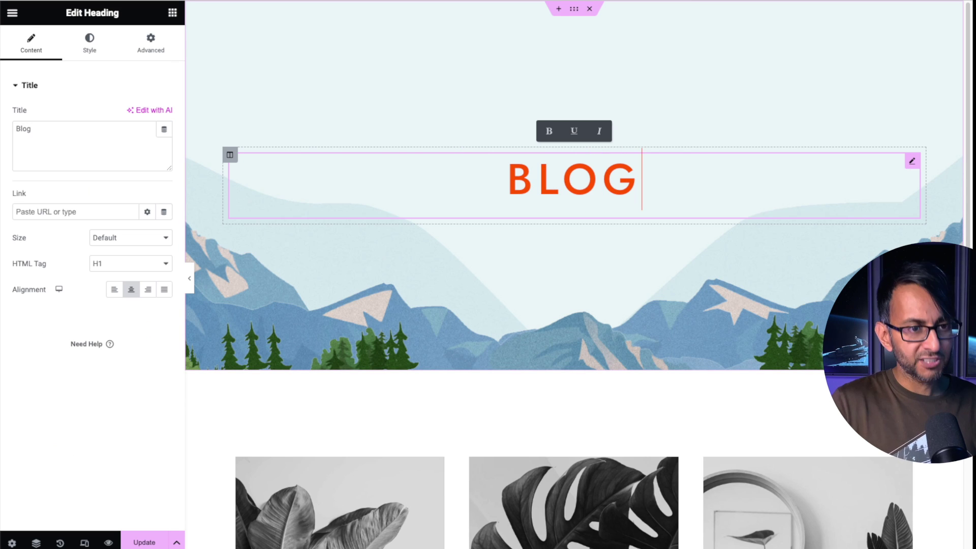
pyautogui.click(575, 9)
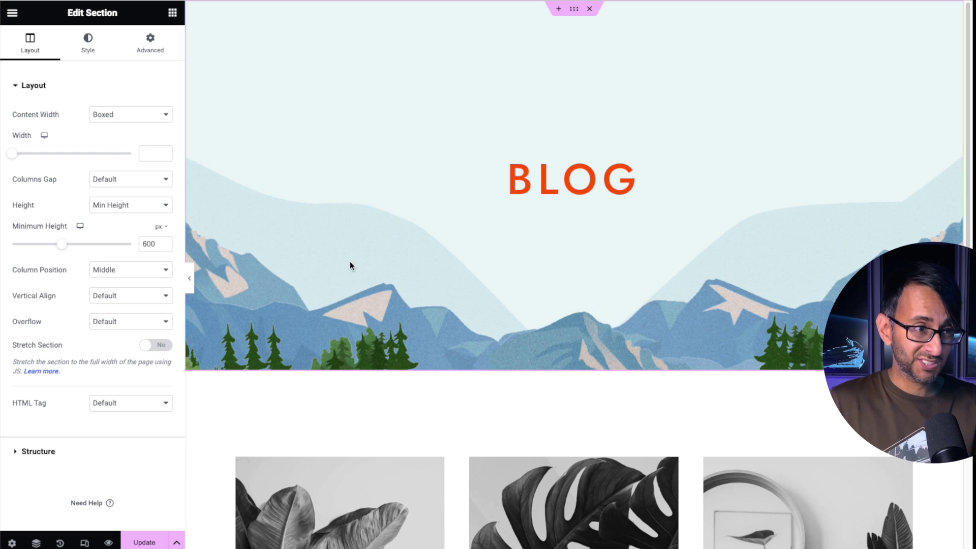
pyautogui.moveTo(63, 245); pyautogui.dragTo(28, 249)
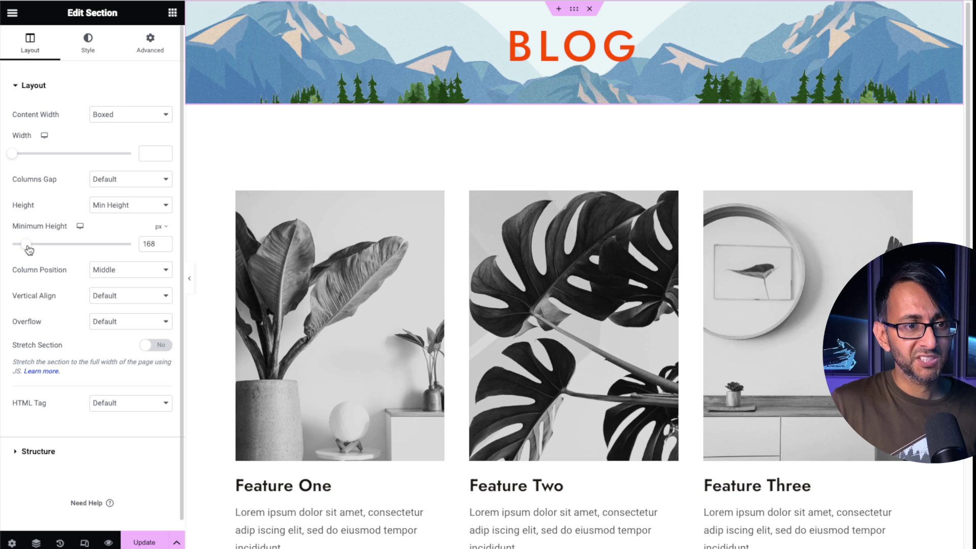
pyautogui.click(559, 99)
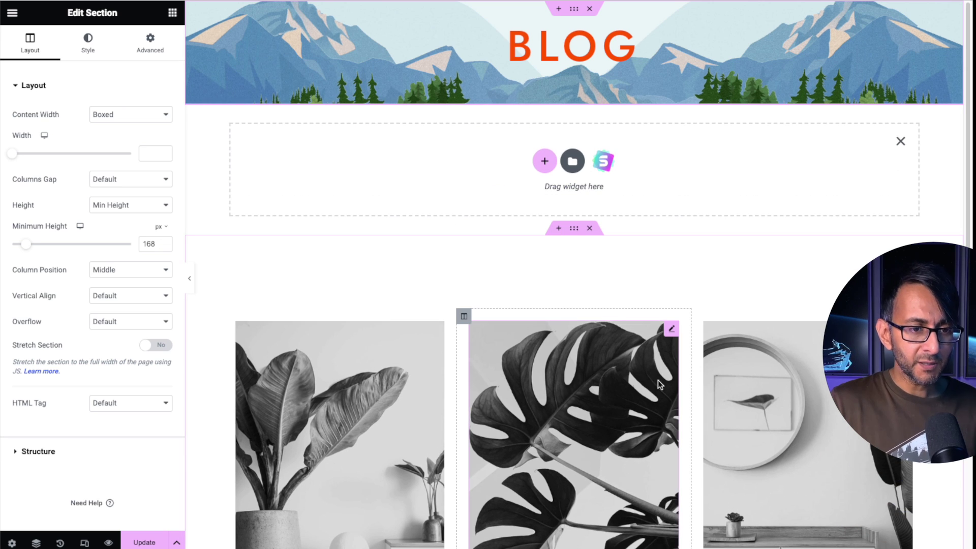
pyautogui.click(605, 163)
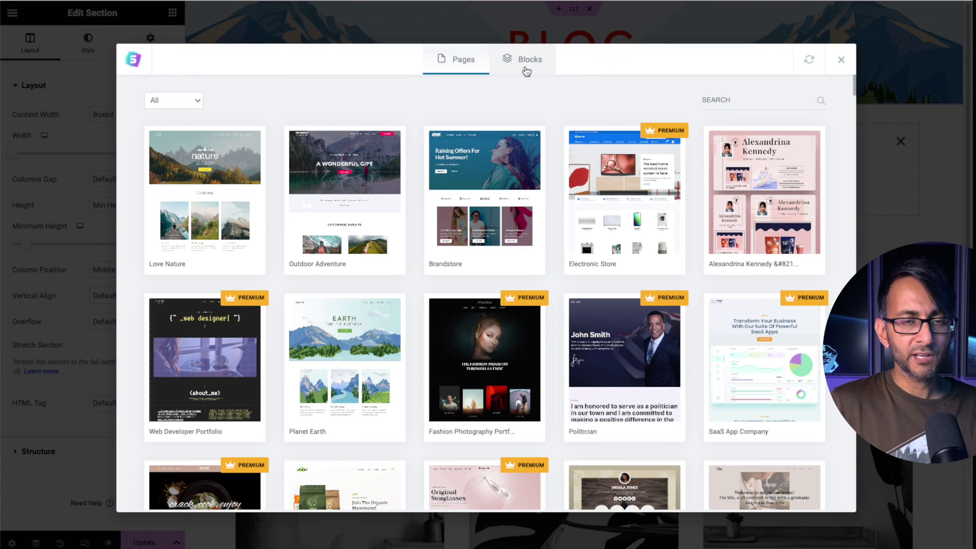
pyautogui.click(526, 72)
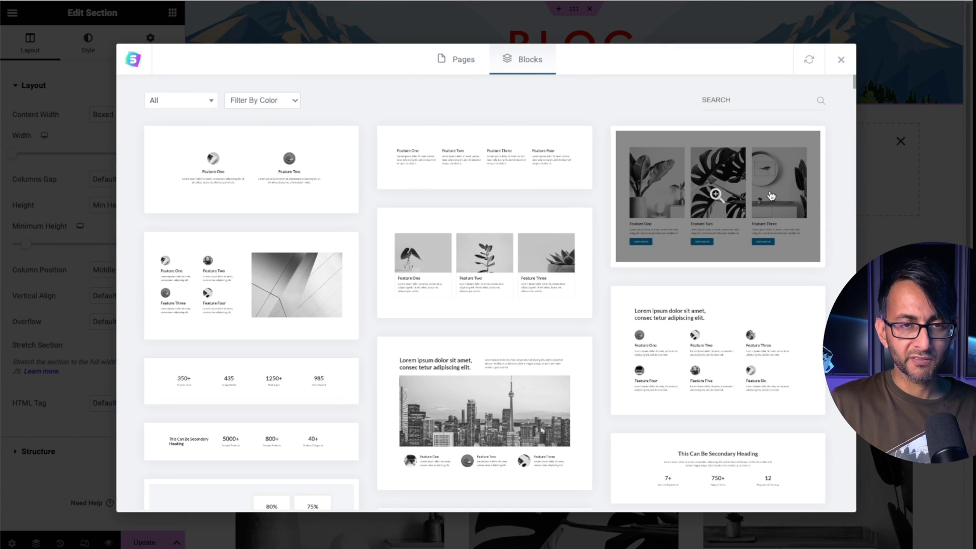
pyautogui.click(841, 60)
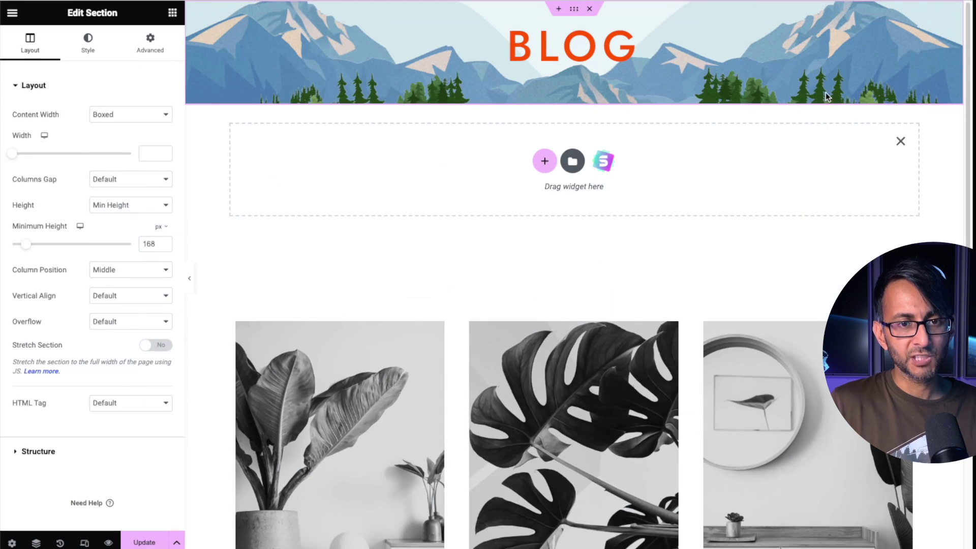
pyautogui.click(900, 139)
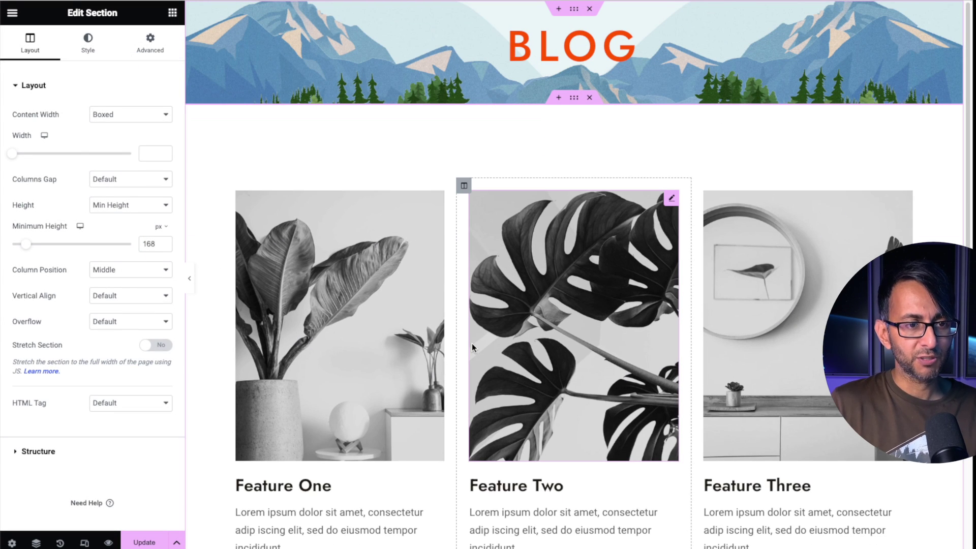
# - Replace the Feature One image with the dark FIFINE K658 microphone picture from the media library
pyautogui.scroll(-3, 388, 338)
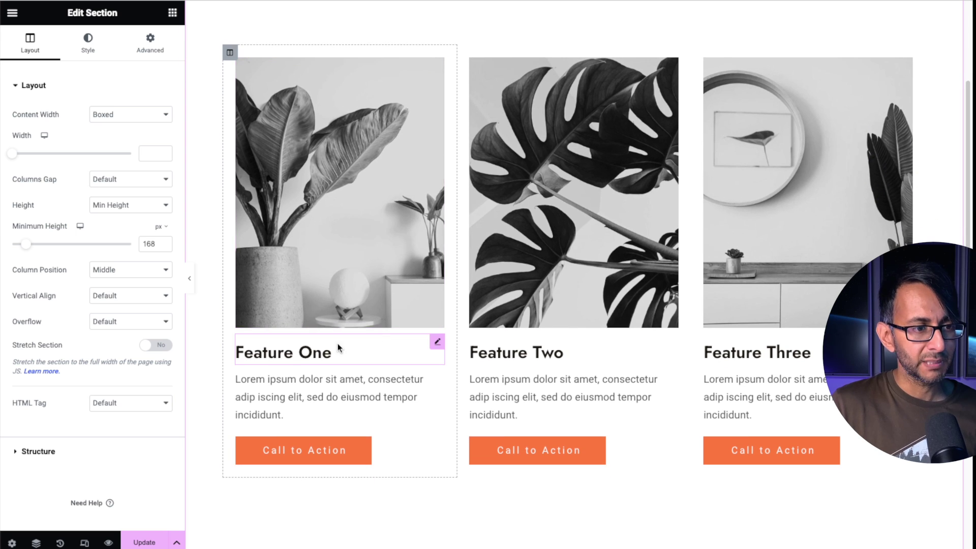
pyautogui.click(418, 156)
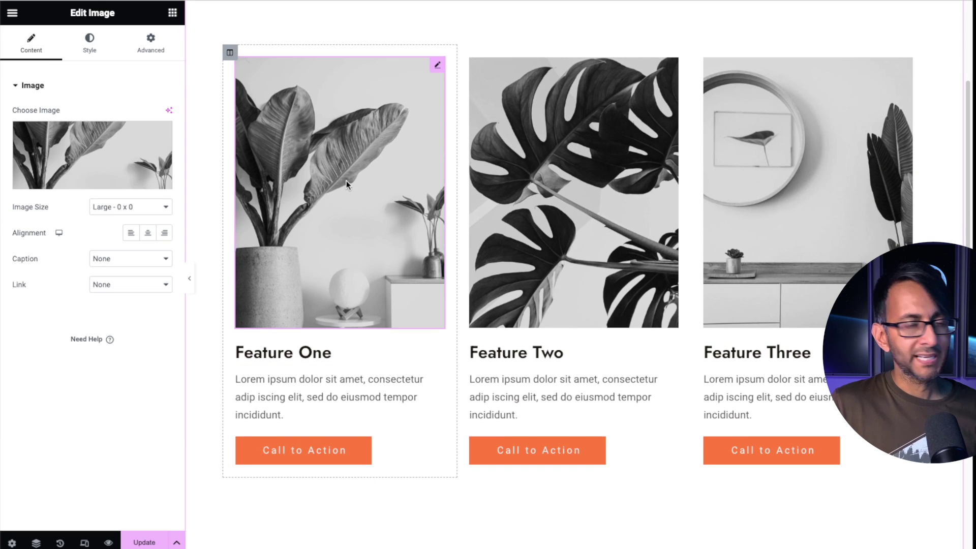
pyautogui.click(94, 148)
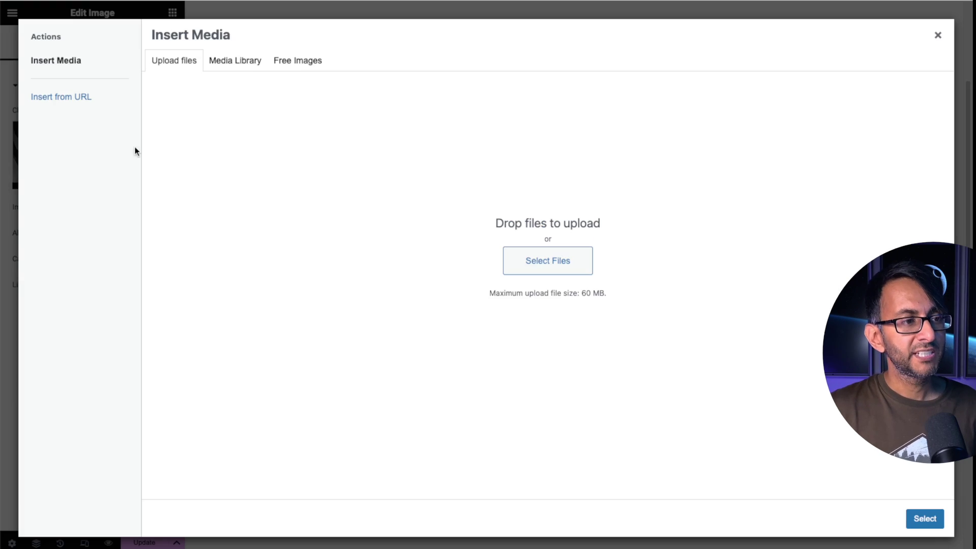
pyautogui.click(253, 65)
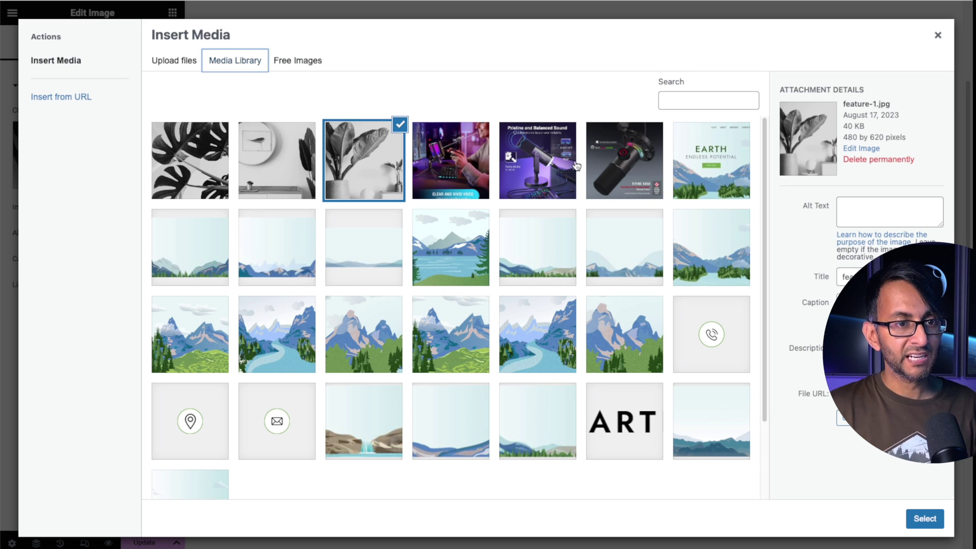
pyautogui.click(624, 168)
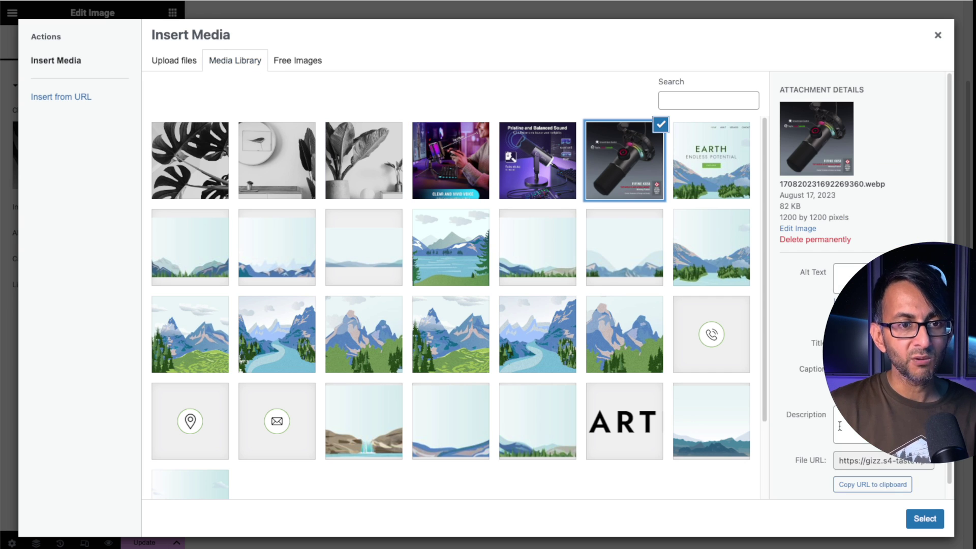
pyautogui.click(925, 519)
# - Rename the first feature's heading to "Fifine Microphone 1" and set its button text to "Read More"
pyautogui.click(331, 323)
pyautogui.moveTo(56, 128); pyautogui.dragTo(27, 128)
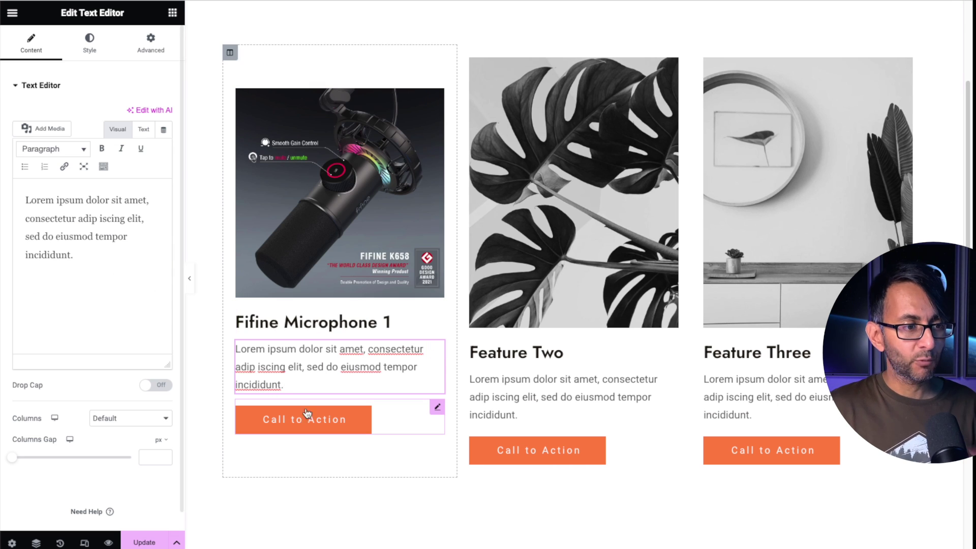
pyautogui.click(436, 407)
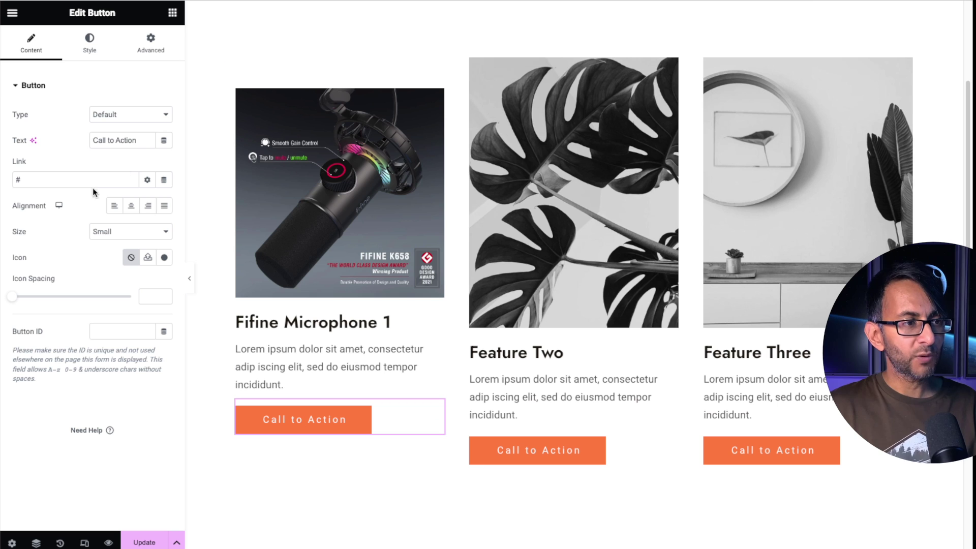
pyautogui.moveTo(145, 142); pyautogui.dragTo(49, 141)
pyautogui.write('Read More')
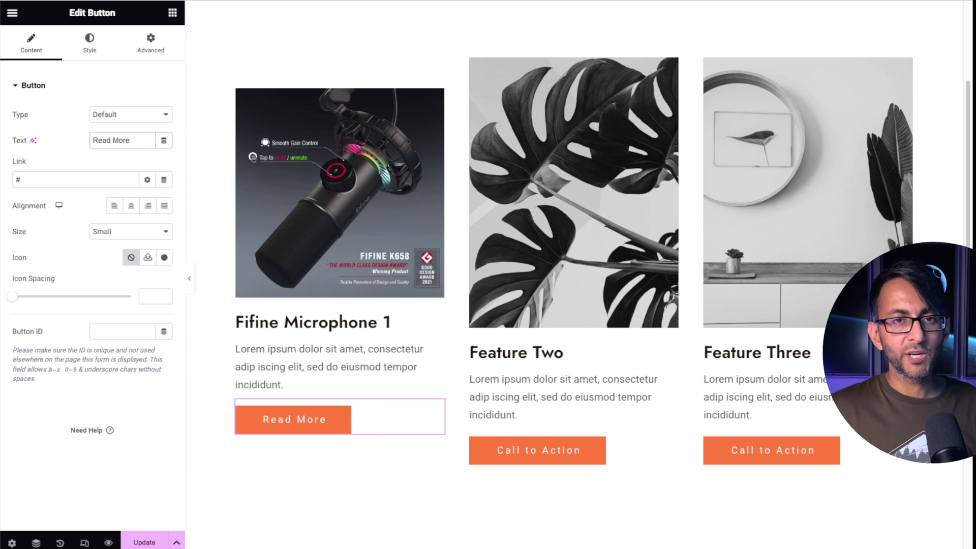
# - Try Theme Color 2 as the background color of the Read More button
pyautogui.click(88, 44)
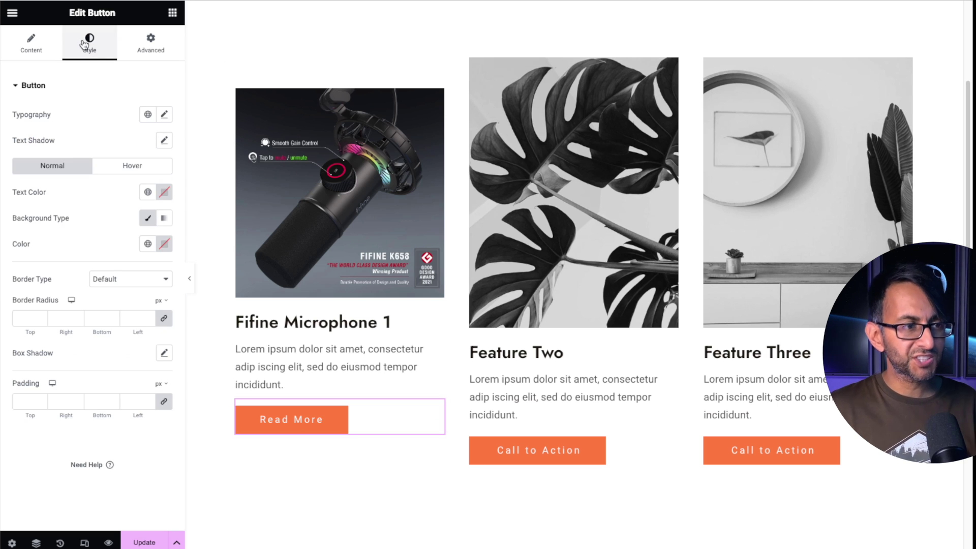
pyautogui.click(147, 243)
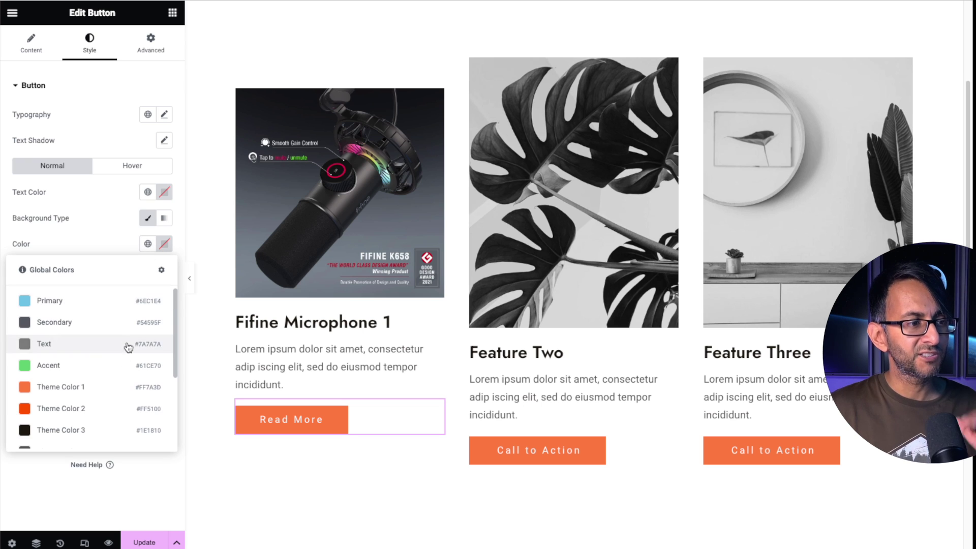
pyautogui.click(86, 411)
pyautogui.click(147, 244)
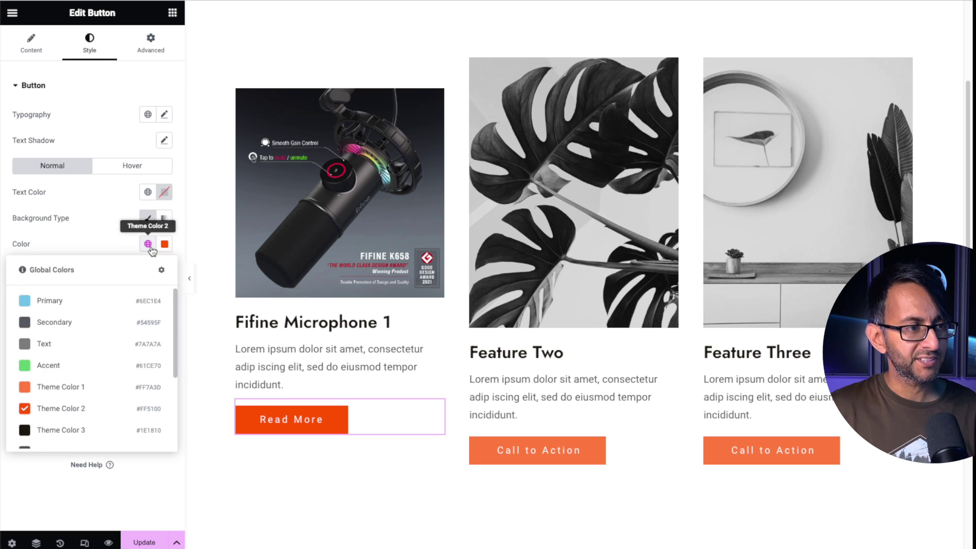
# - Link the Read More button to the published Fifine review post found with "fifine", and open the Feature Two image for editing
pyautogui.click(31, 44)
pyautogui.write('fifine')
pyautogui.click(65, 209)
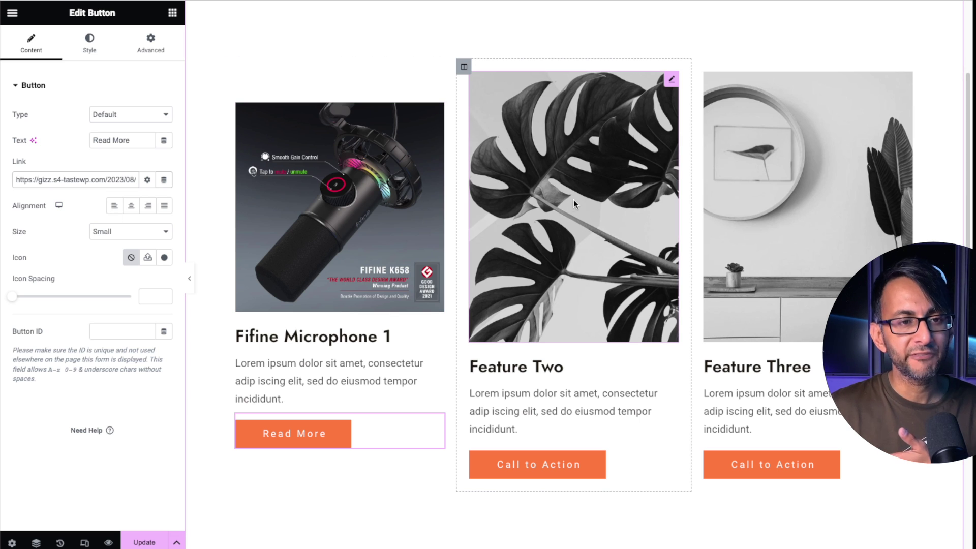
pyautogui.click(587, 191)
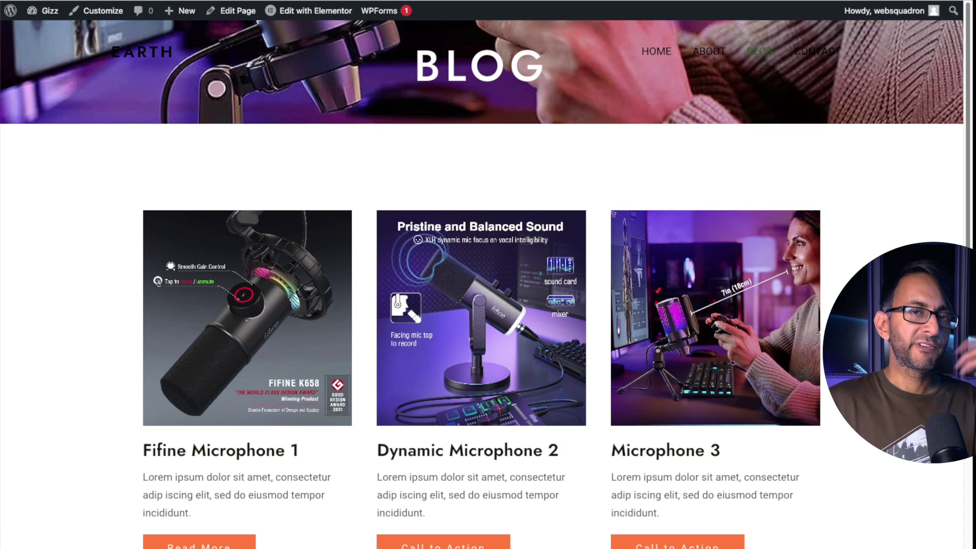
# - Check the three microphone features on the live Blog page and follow the Fifine Microphone 1 Read More link to its post
pyautogui.scroll(-1, 482, 285)
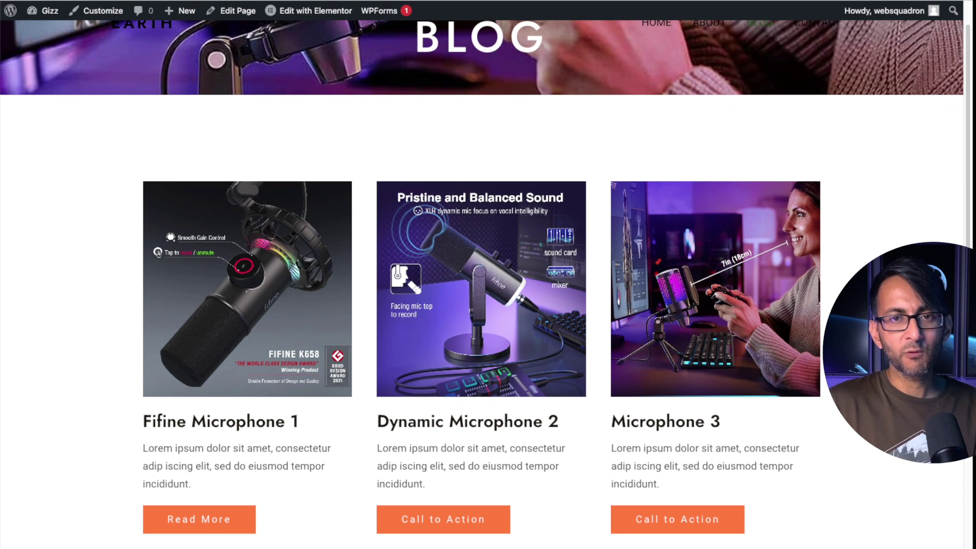
pyautogui.click(193, 523)
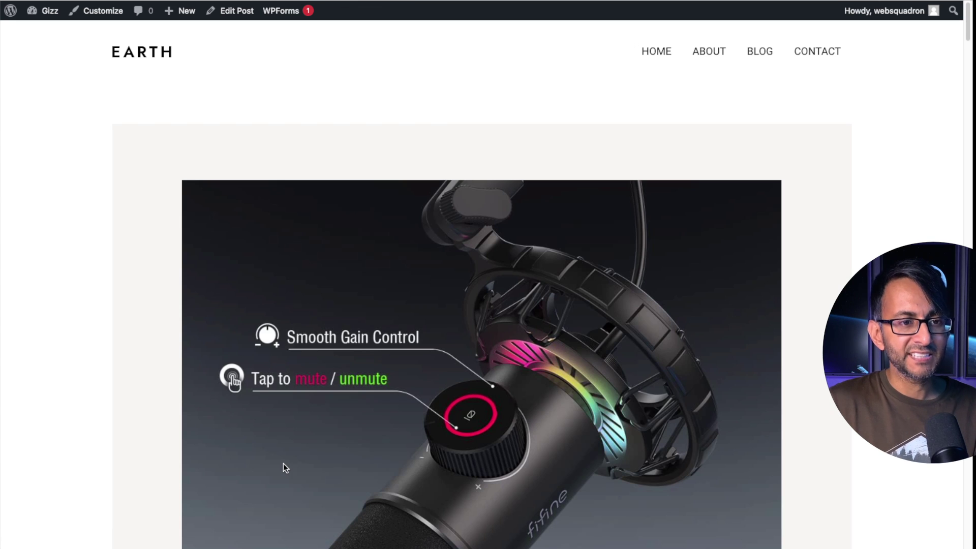
pyautogui.moveTo(968, 29)
pyautogui.mouseDown()
pyautogui.moveTo(968, 116)
pyautogui.moveTo(968, 29)
pyautogui.mouseUp()
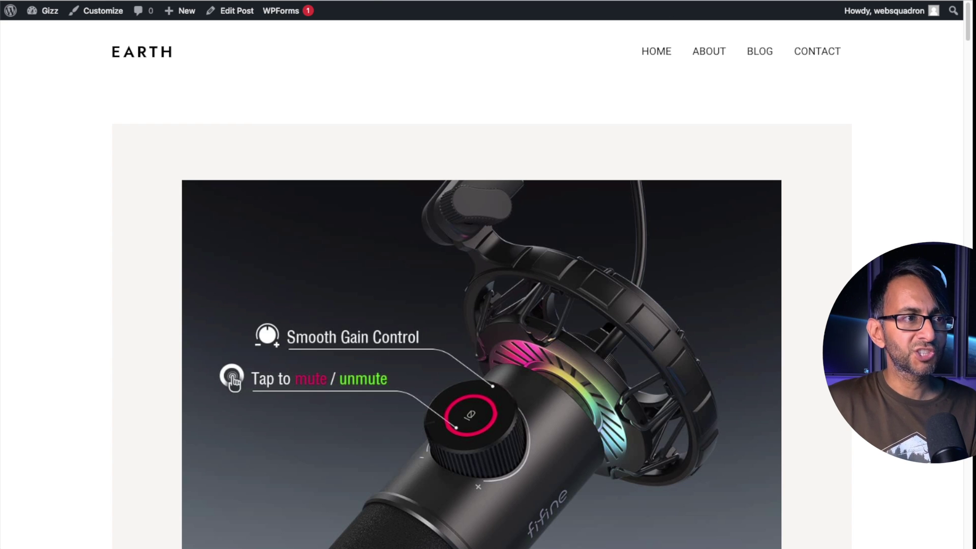
# - Return to the WordPress admin dashboard and view the list of installed plugins
pyautogui.click(208, 1)
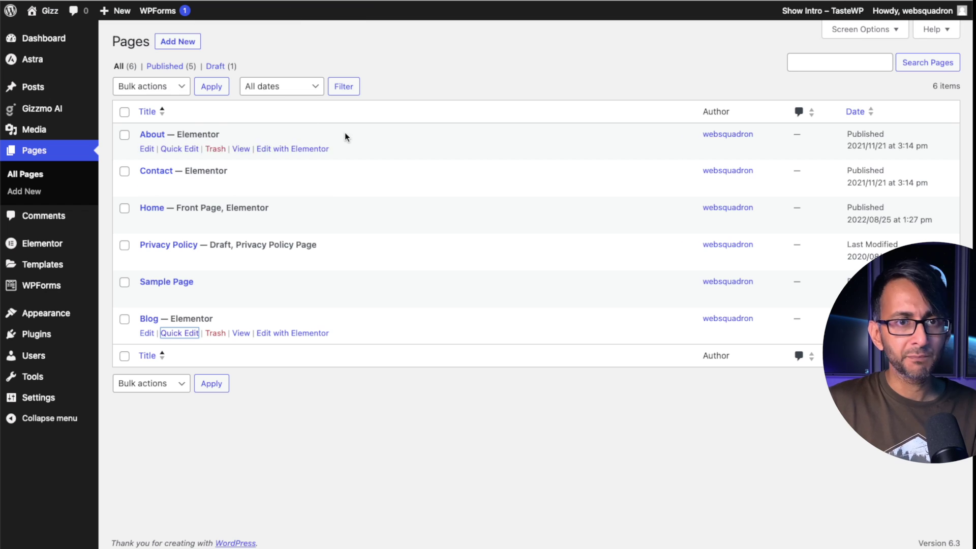
pyautogui.click(54, 44)
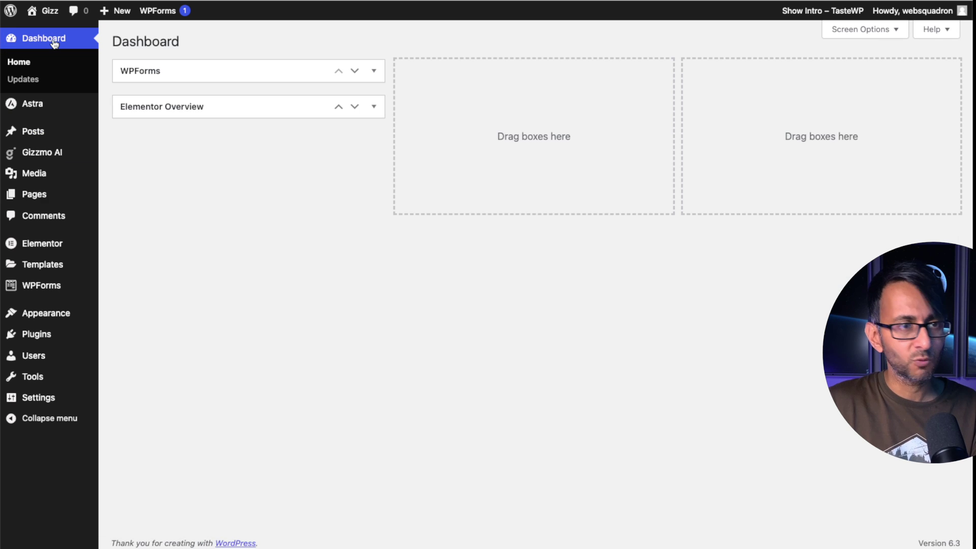
pyautogui.moveTo(63, 201)
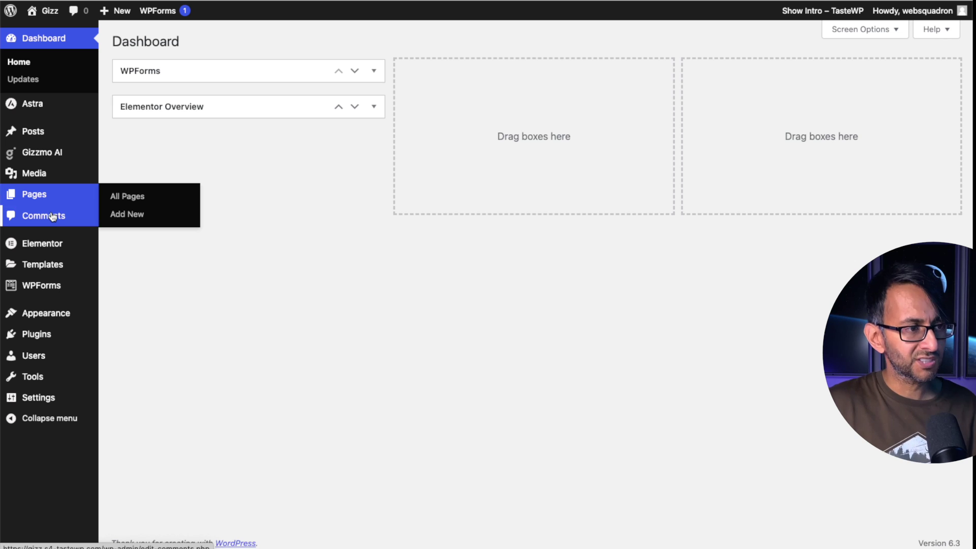
pyautogui.moveTo(48, 342)
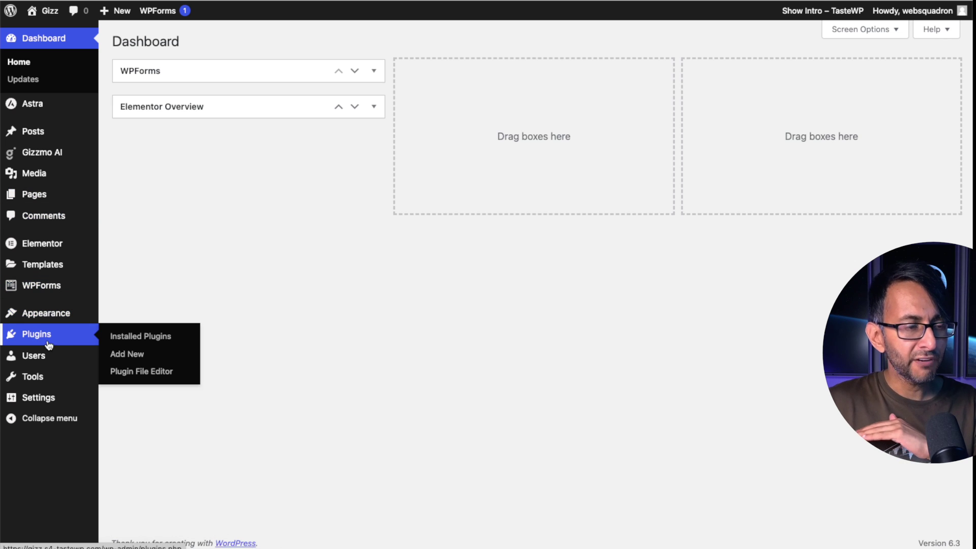
pyautogui.click(141, 337)
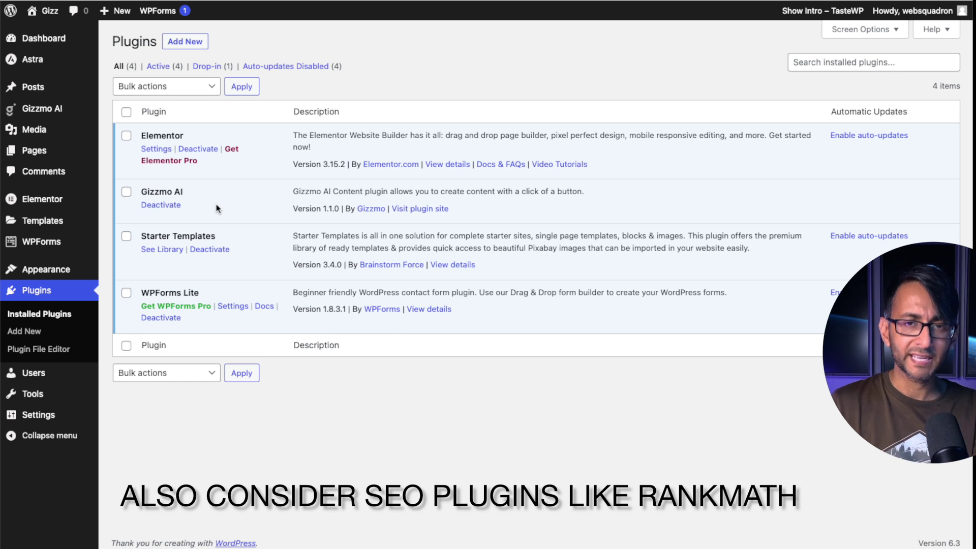
# - Switch to Amazon, open the white NZXT Microphone Capsule USB listing and select the product in the Gizzmo extension
pyautogui.press('super+l')
pyautogui.write('a')
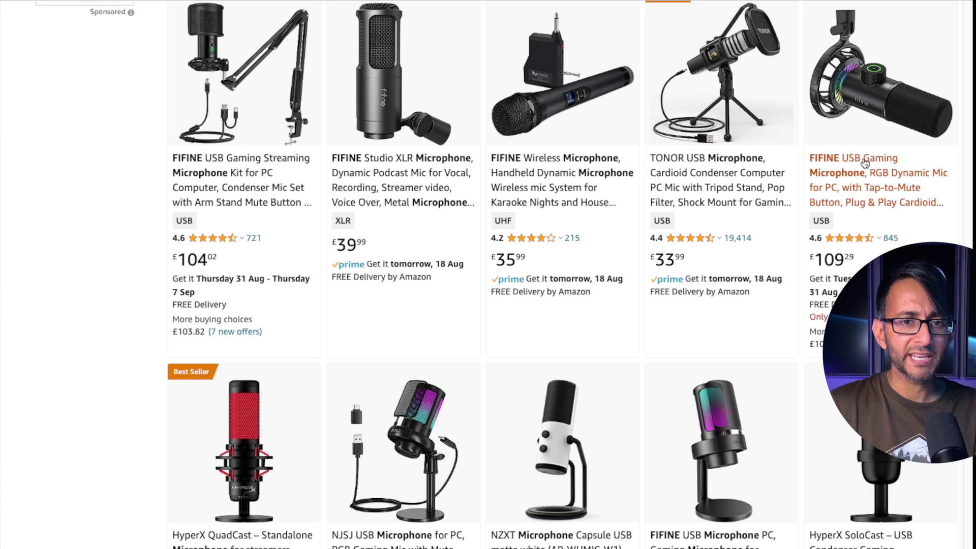
pyautogui.scroll(-2, 552, 437)
pyautogui.click(541, 381)
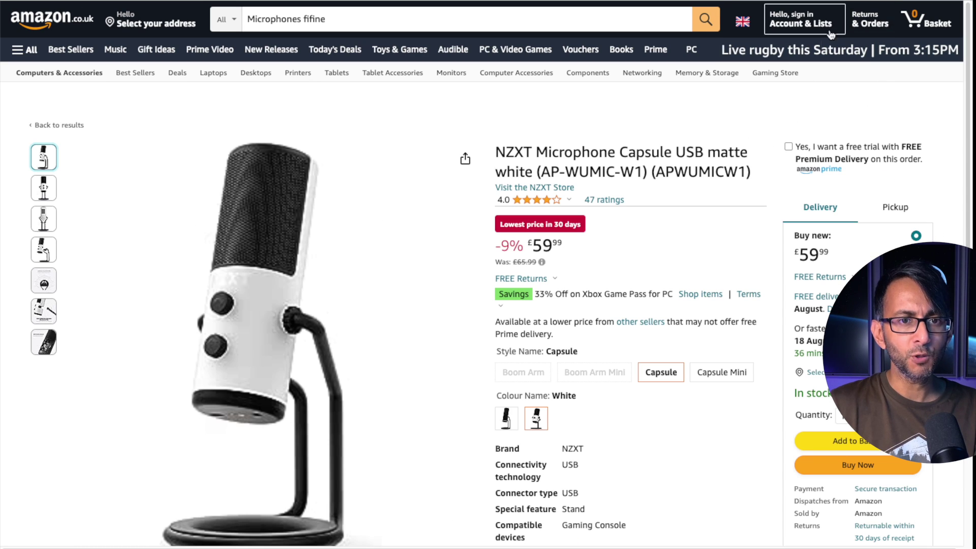
pyautogui.click(937, 1)
pyautogui.click(924, 78)
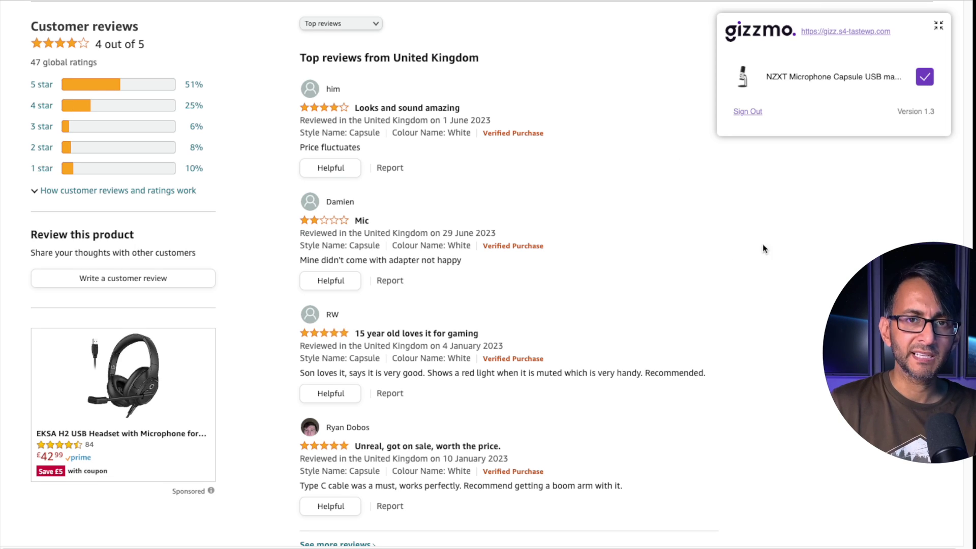
# - Switch to the Gizzmo website and examine its pricing section, comparing the Trial, Starter and Builder plans
pyautogui.scroll(15, 573, 263)
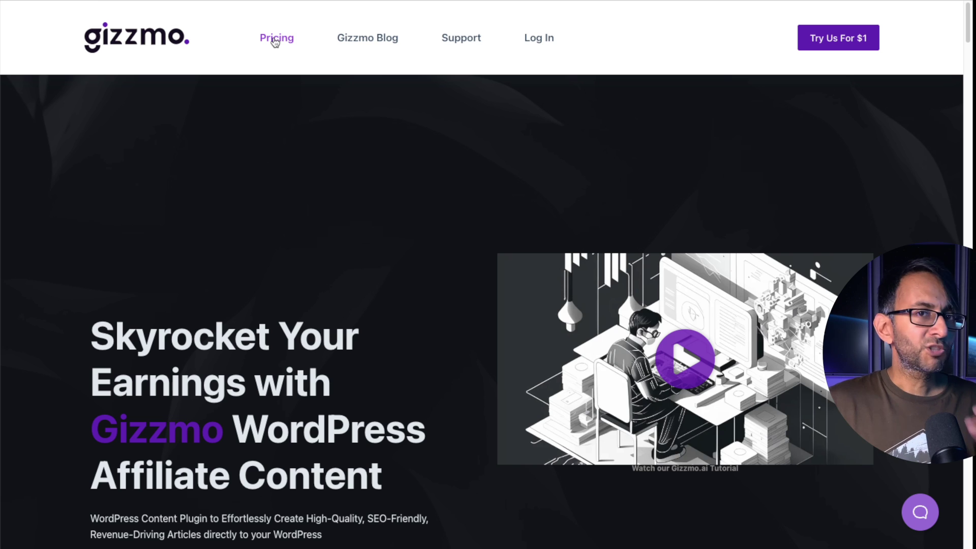
pyautogui.scroll(-15, 736, 86)
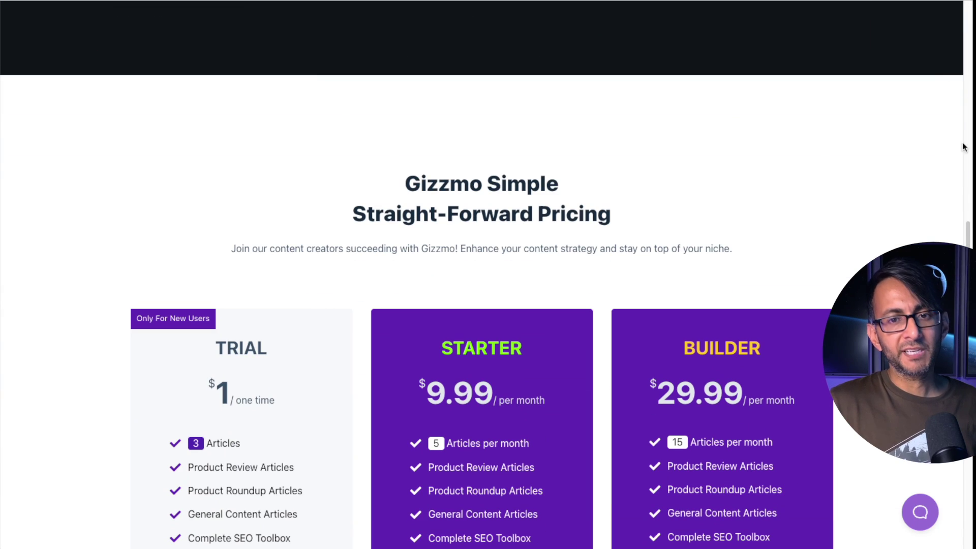
pyautogui.scroll(-6, 950, 51)
pyautogui.scroll(2, 950, 50)
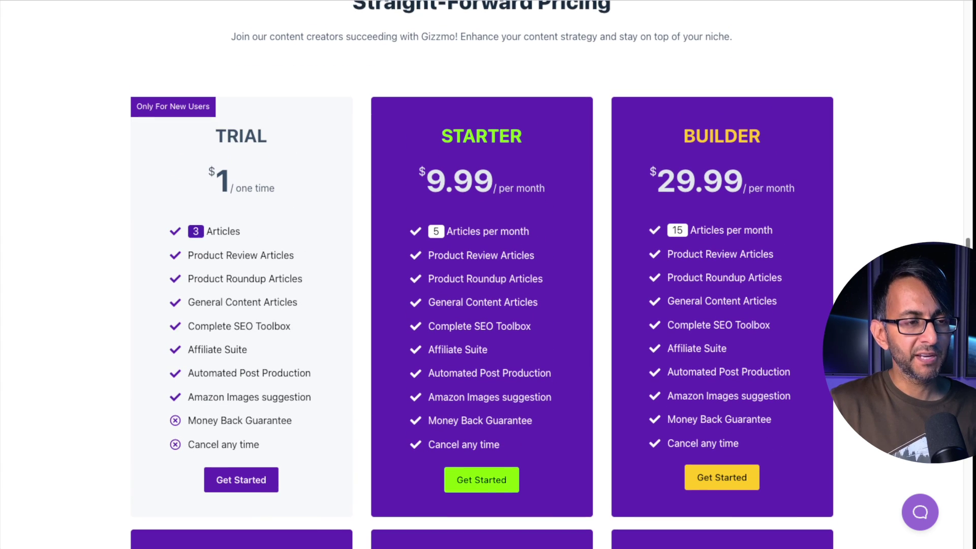
pyautogui.scroll(-1, 482, 275)
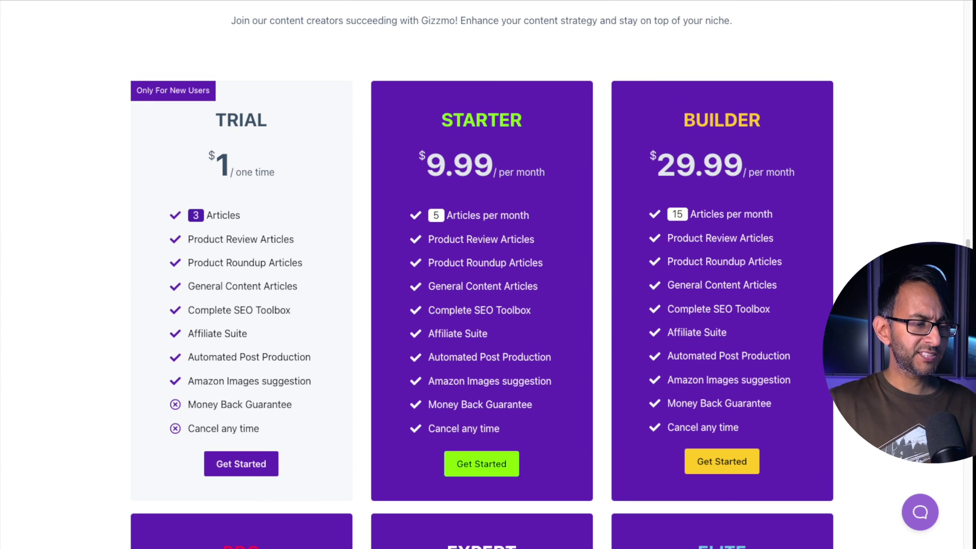